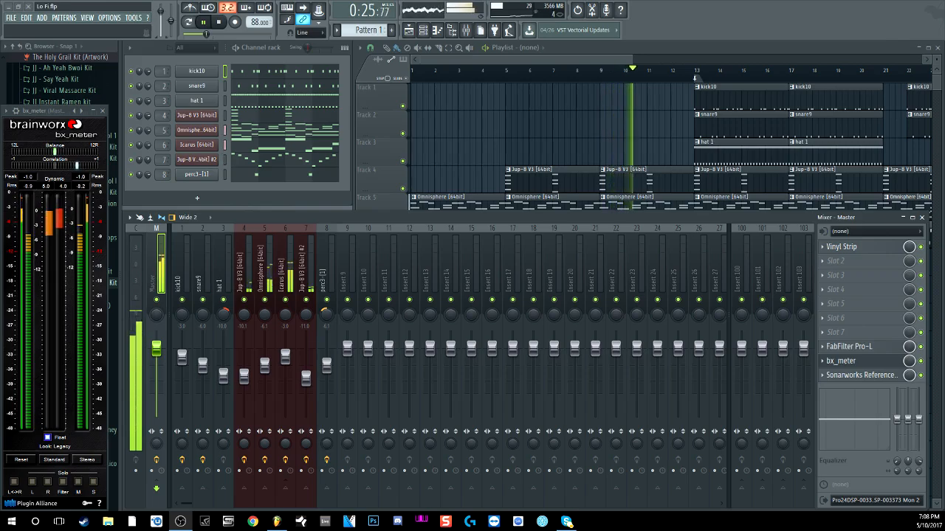
Look through the song arrangement in the playlist while it plays, as far as bar 35, and stop playback.
left_click(495, 59)
left_click_drag(495, 59, 565, 74)
scroll(564, 74, "down", 1)
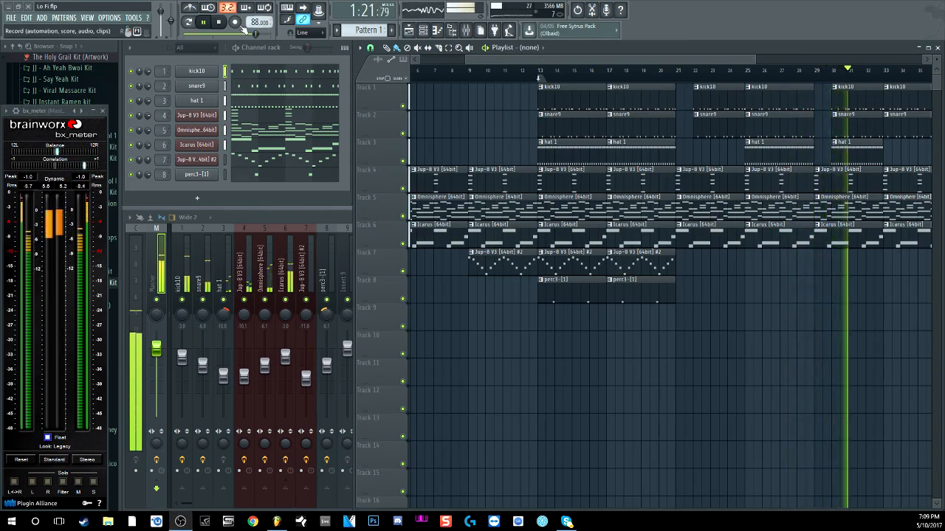
key("space")
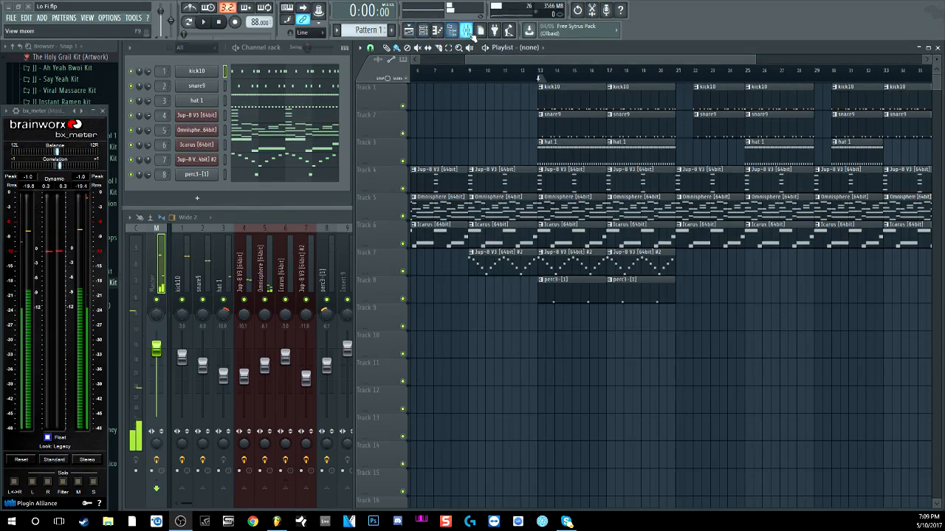
left_click(452, 30)
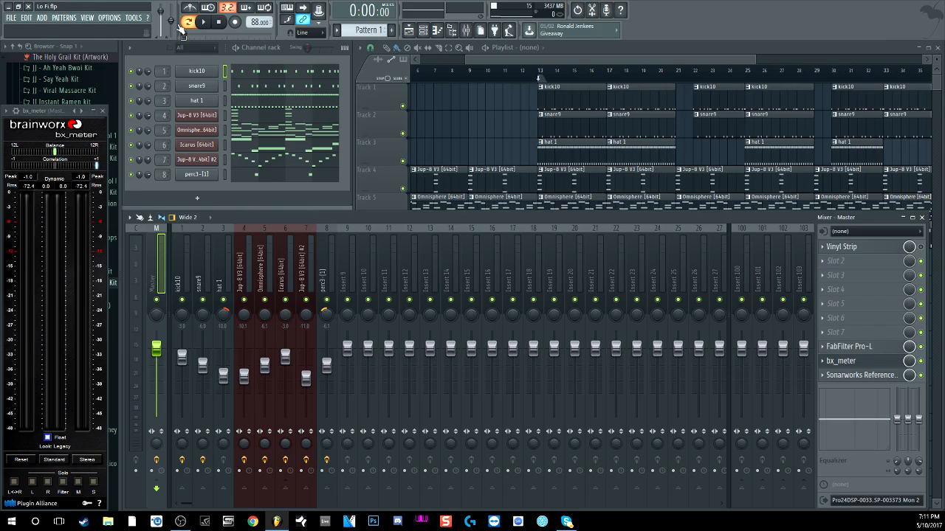
Solo the Omnisphere channel and inspect its Keyscape piano patch.
right_click(132, 133)
left_click(136, 135)
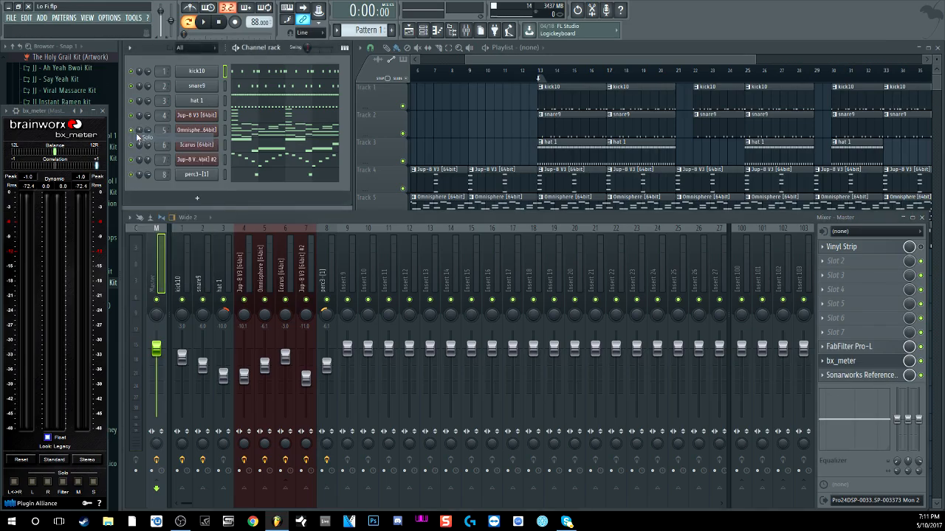
left_click(195, 135)
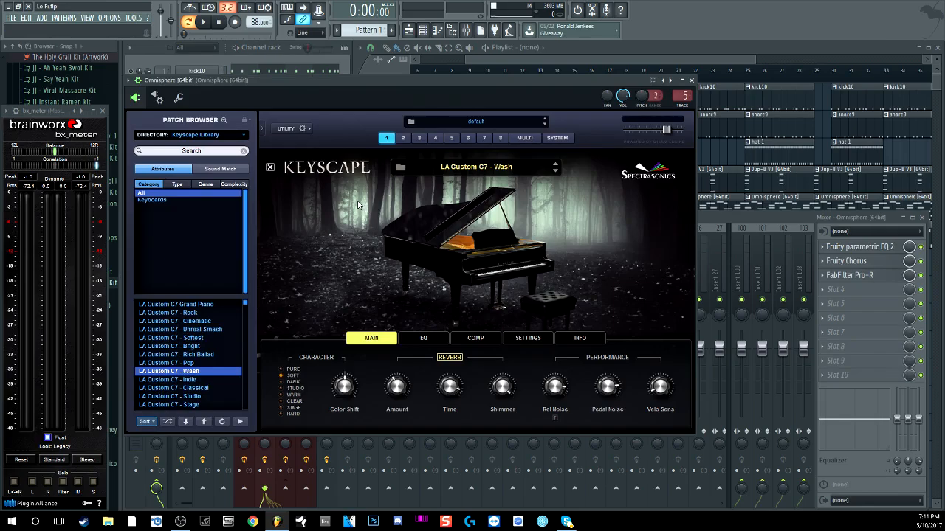
left_click(691, 79)
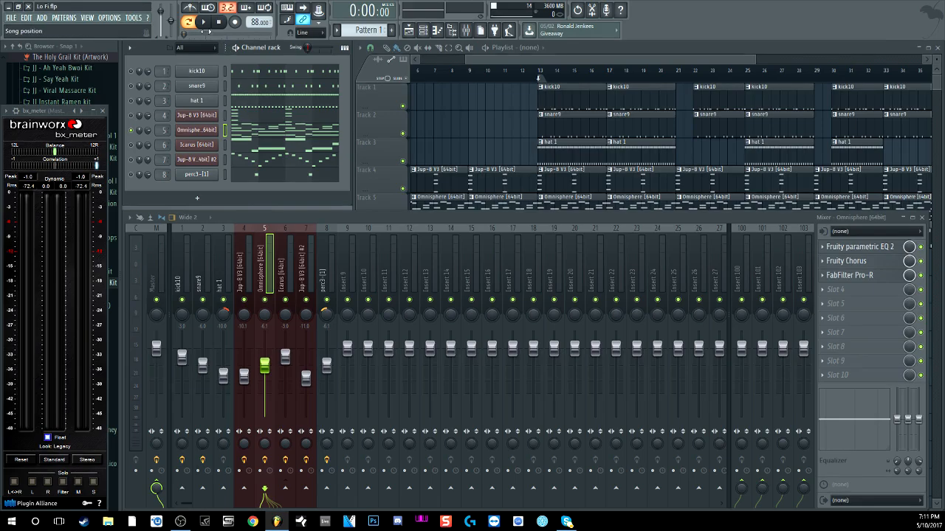
Audition the soloed Omnisphere part and open its notes in the piano roll.
left_click(206, 24)
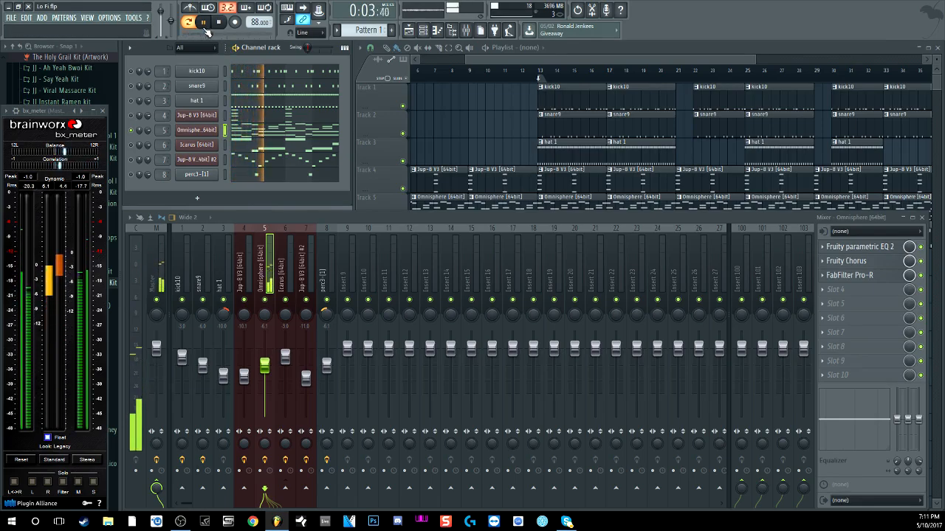
left_click(219, 22)
left_click(256, 132)
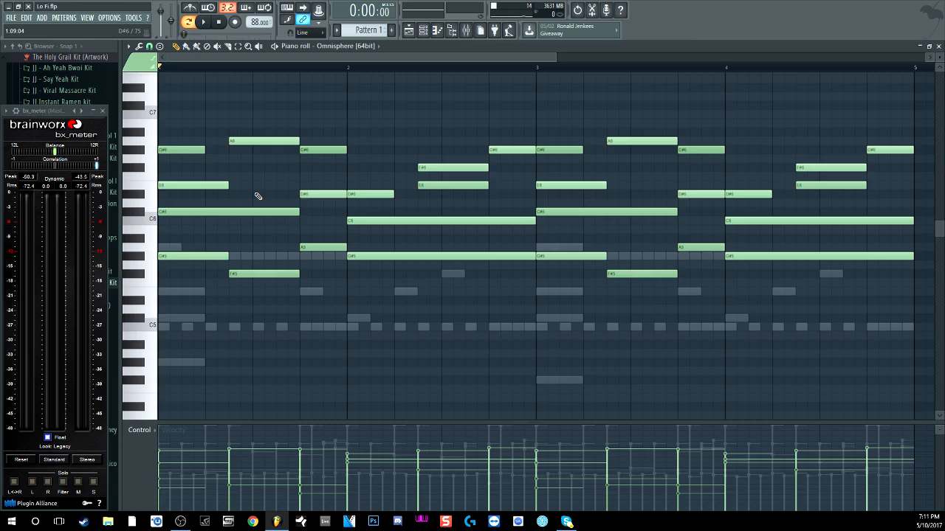
Show the channel rack and mixer, and compare the Omnisphere part with its mixer effects bypassed and enabled.
left_click(425, 31)
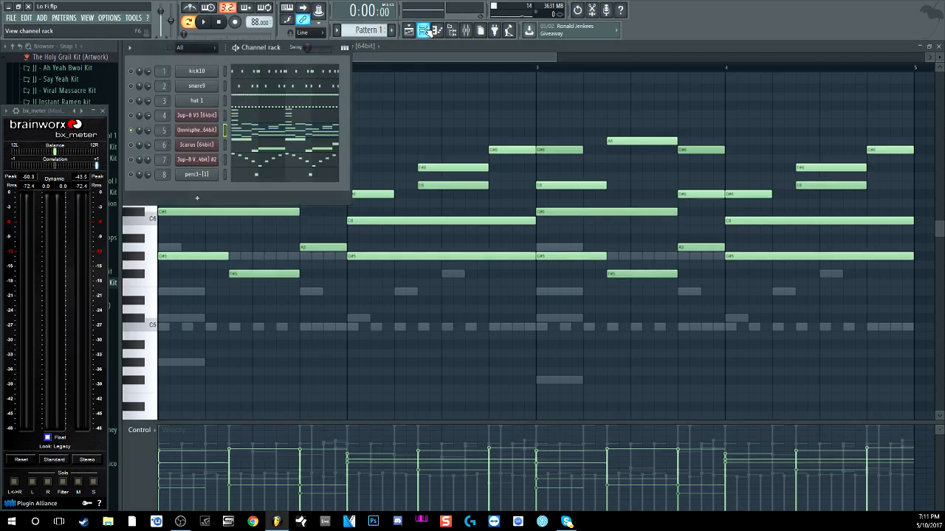
left_click(466, 31)
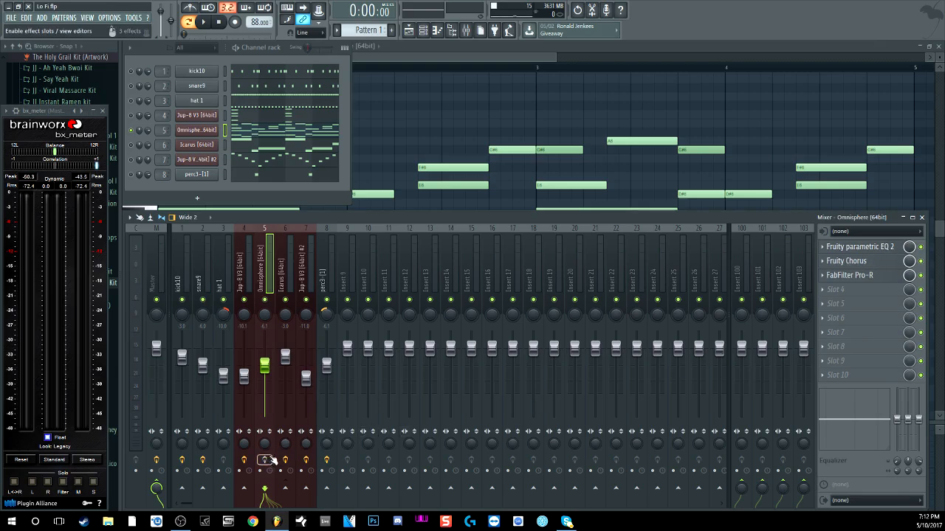
key("space")
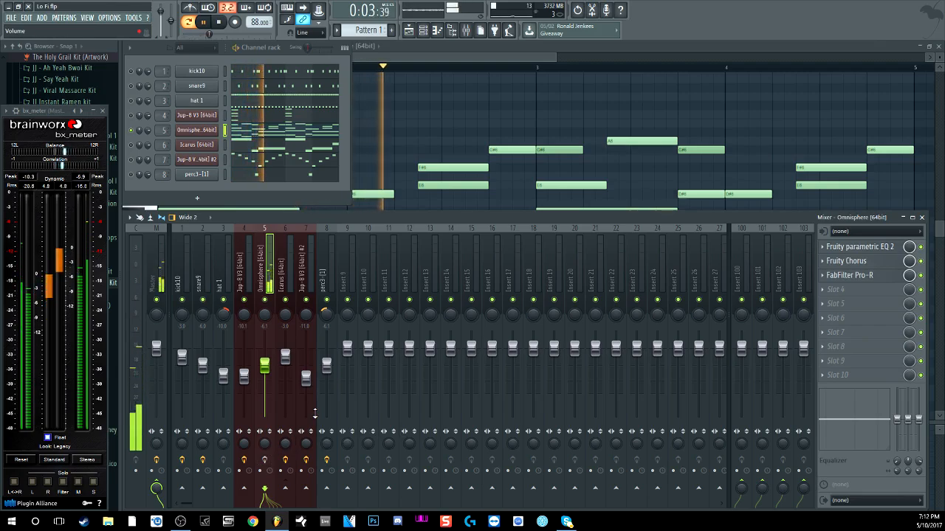
key("space")
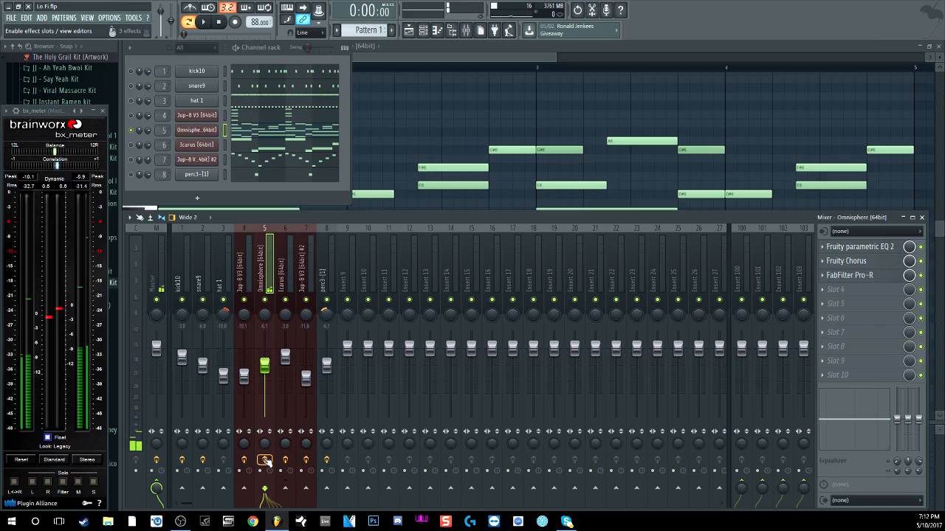
key("space")
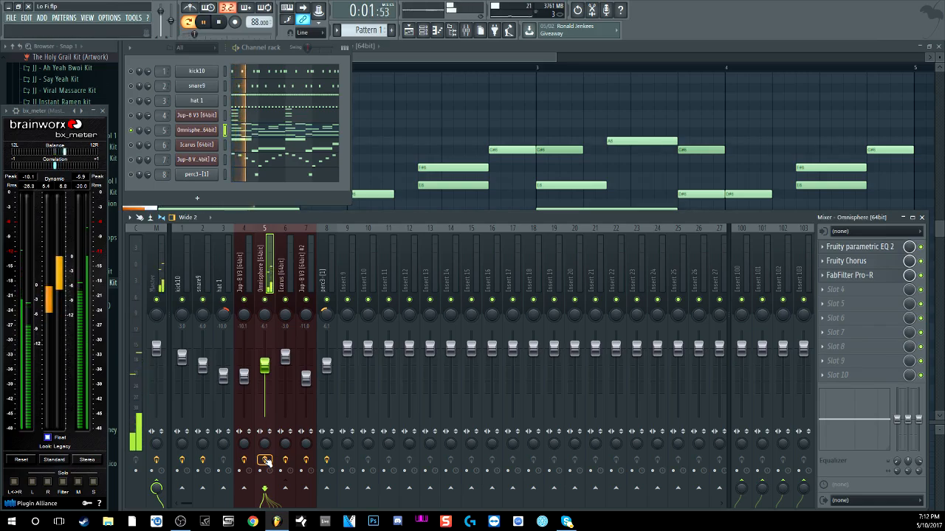
left_click(220, 23)
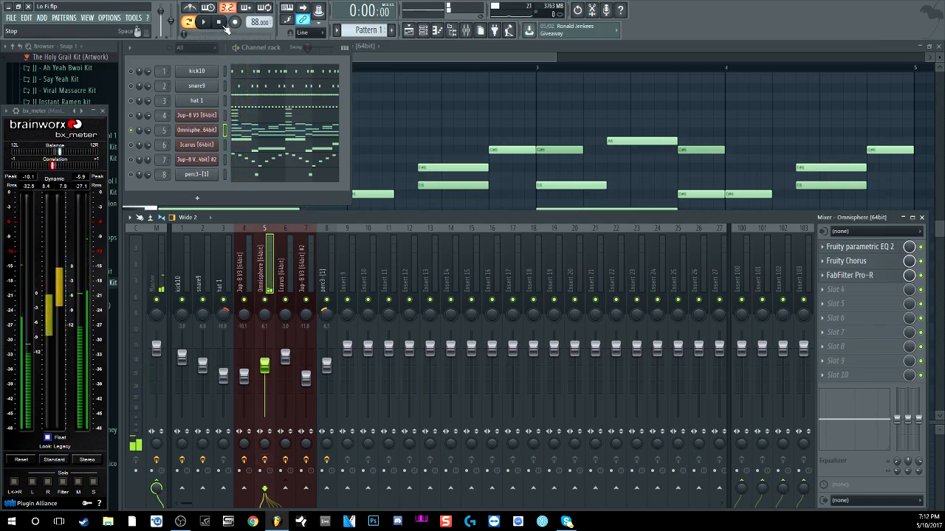
Inspect Omnisphere's Fruity parametric EQ 2 and Fruity Chorus, and audition the chorus with the EQ and FabFilter Pro-R bypassed.
left_click(858, 248)
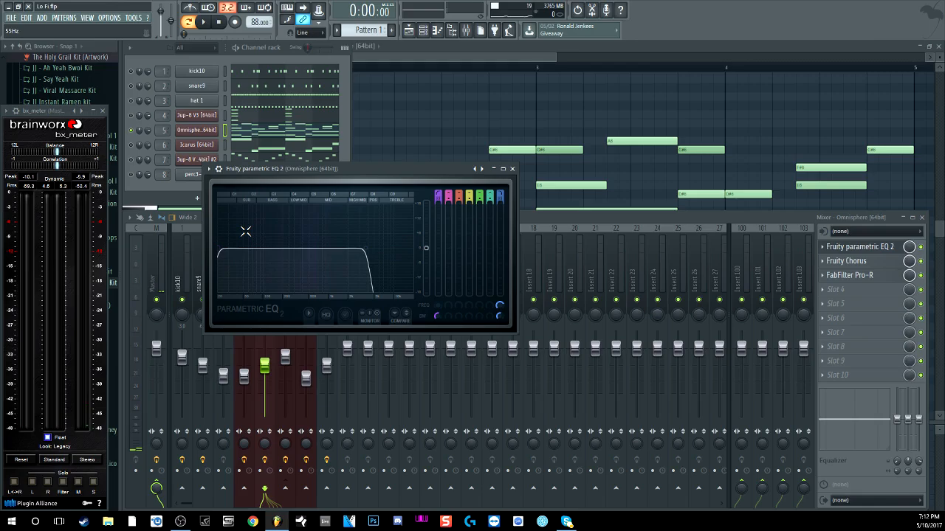
left_click(512, 168)
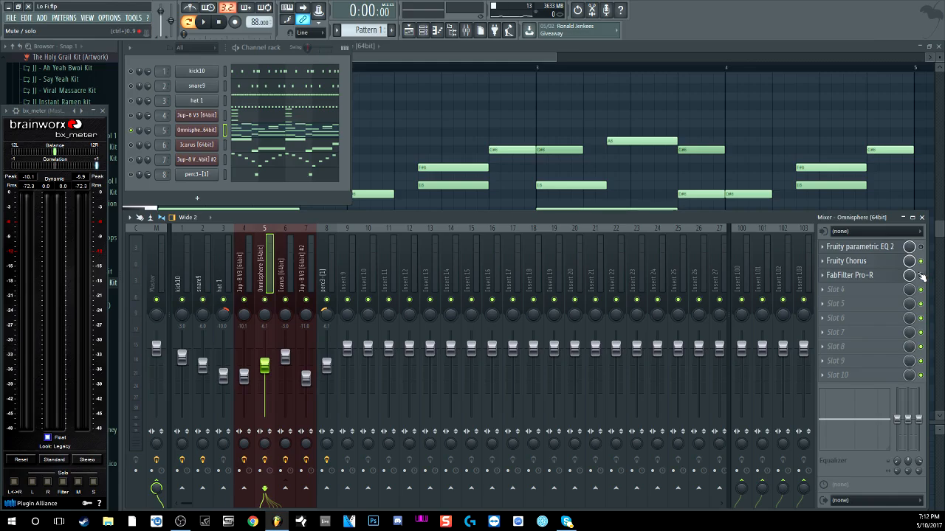
left_click(878, 263)
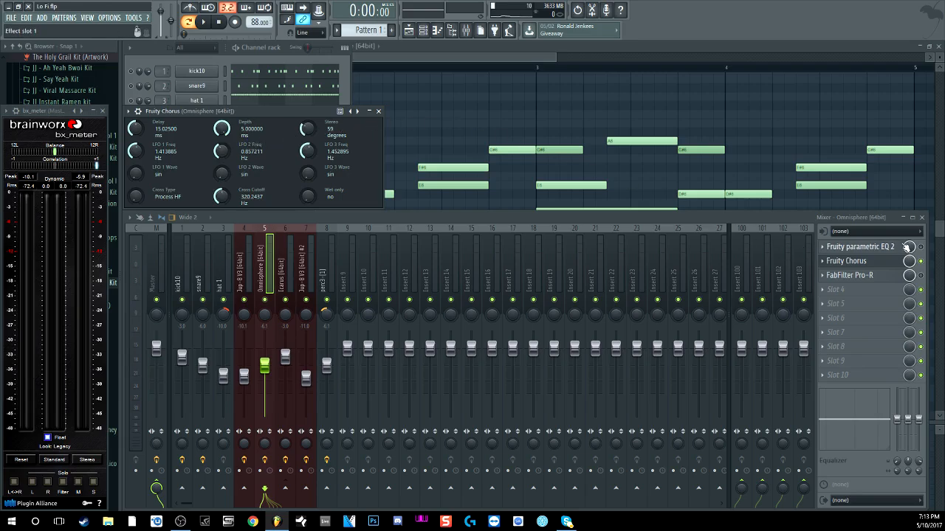
key("space")
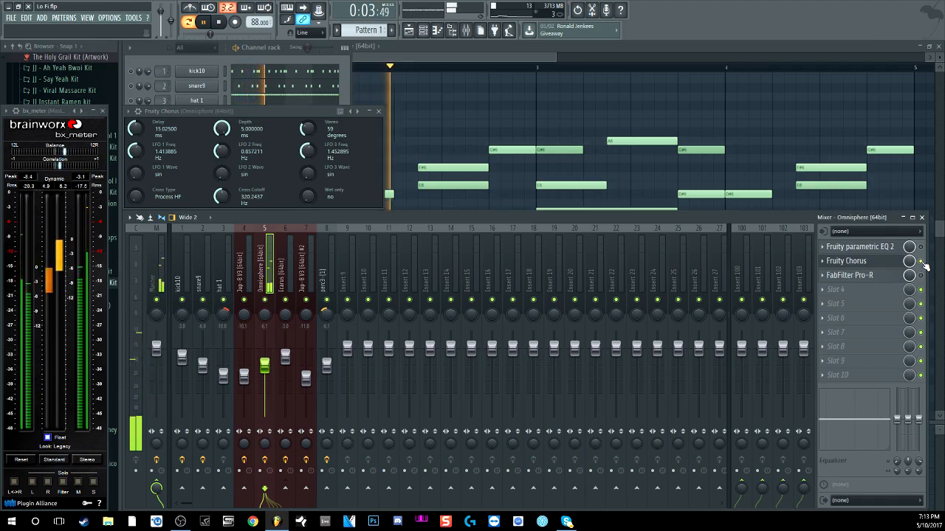
left_click(219, 22)
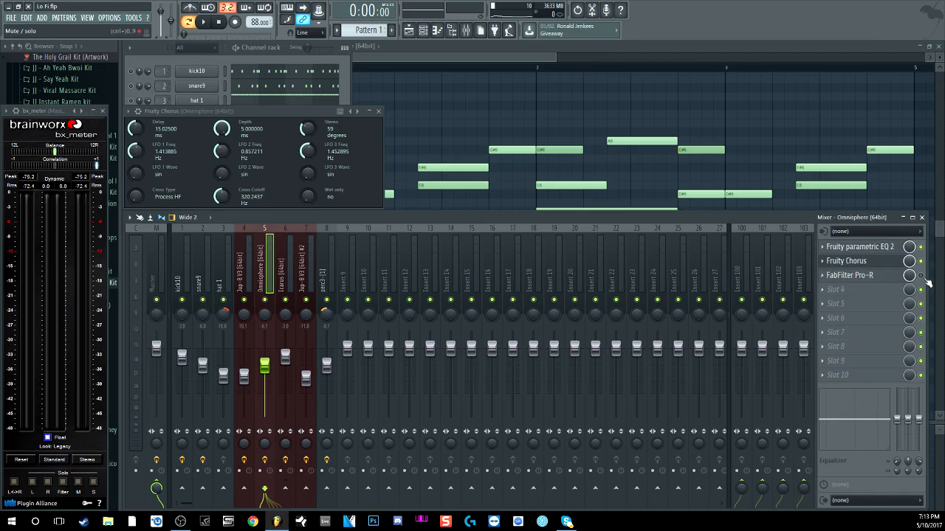
Inspect Omnisphere's FabFilter Pro-R reverb during playback, stop, and close the effect windows.
left_click(875, 275)
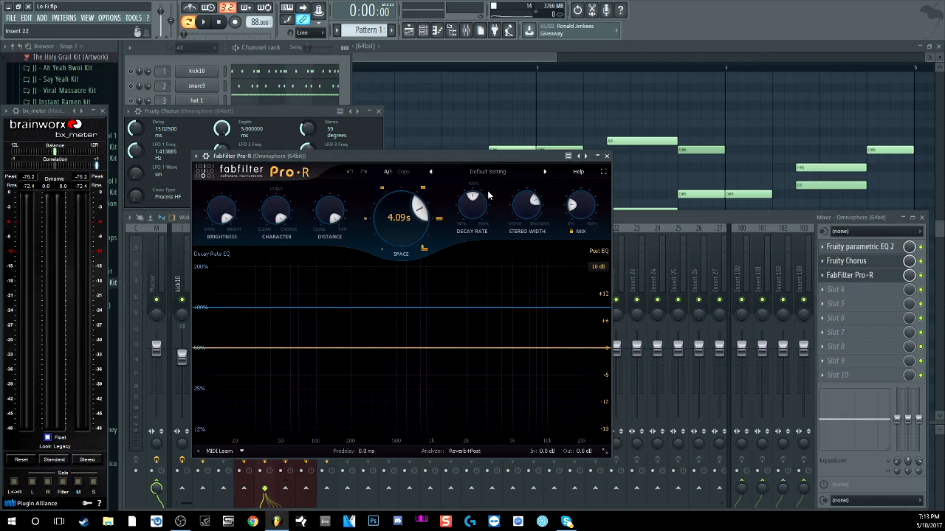
key("space")
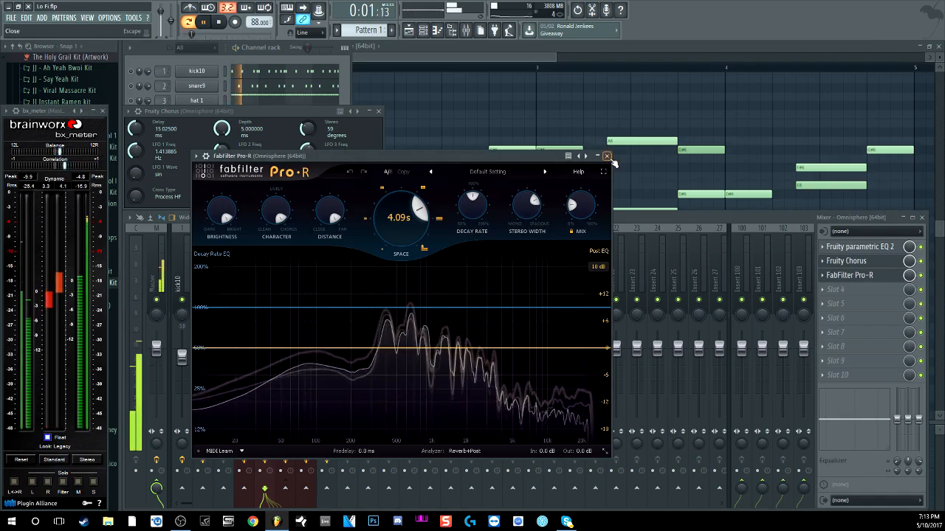
left_click(864, 276)
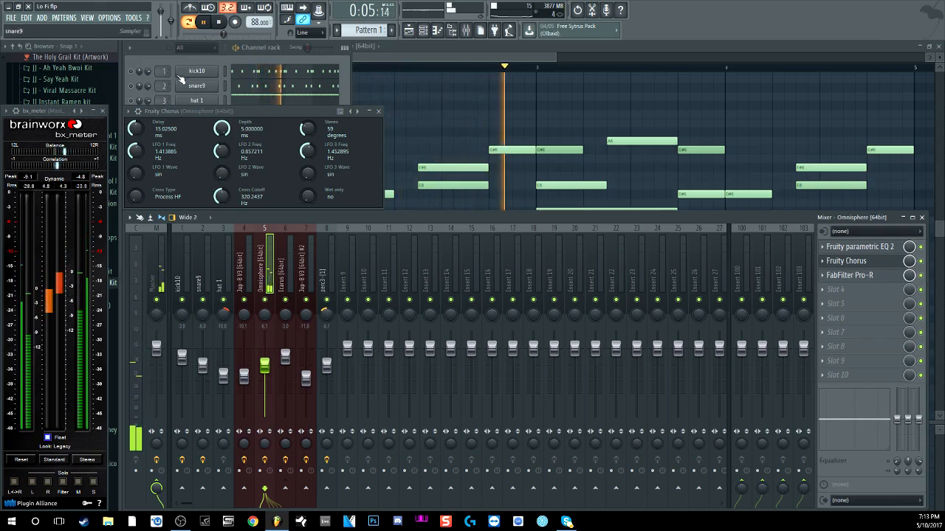
left_click(218, 28)
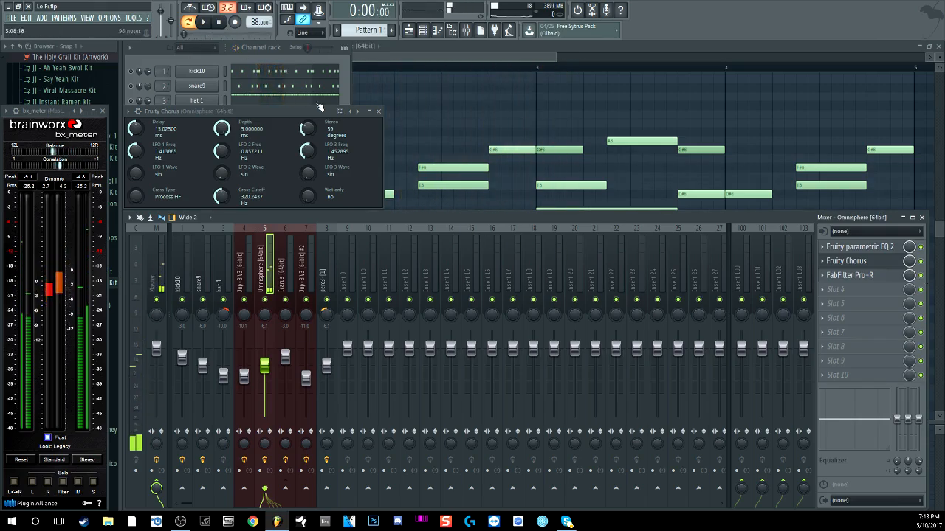
left_click(378, 111)
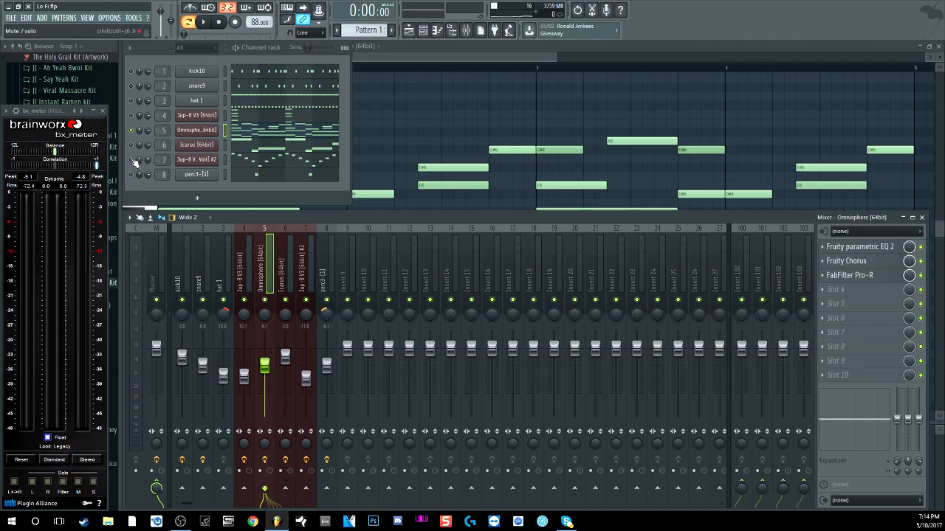
Open the first Jup-8 V3 instrument with its Ambient Pad preset, audition it on its own, and close it.
left_click(207, 116)
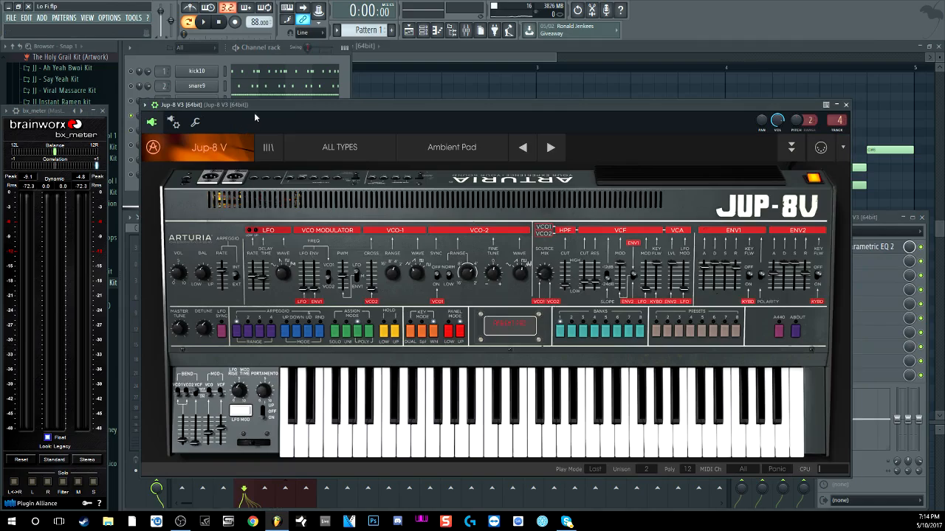
left_click_drag(259, 104, 242, 49)
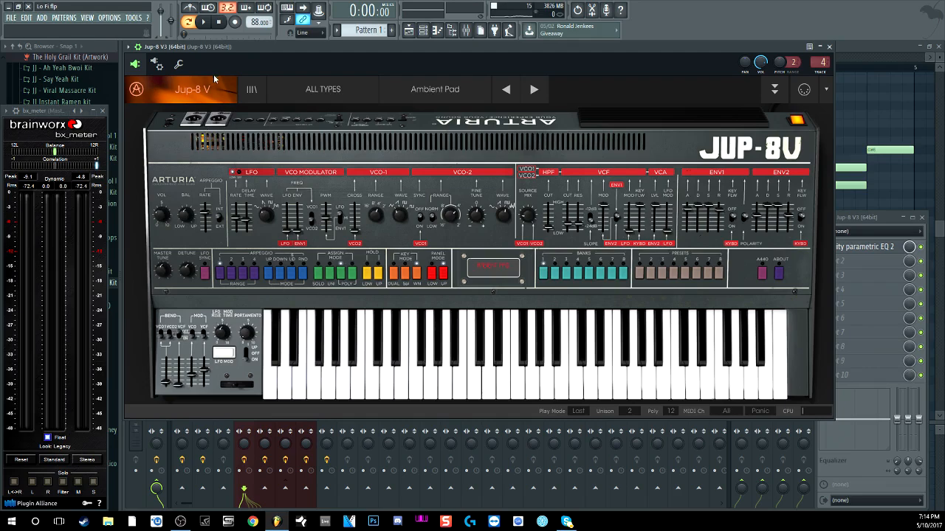
left_click(206, 25)
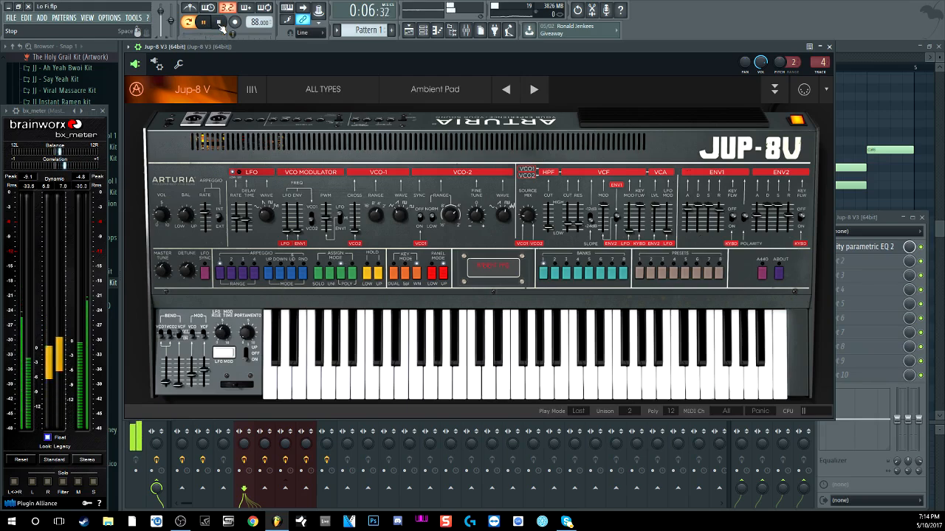
left_click(220, 23)
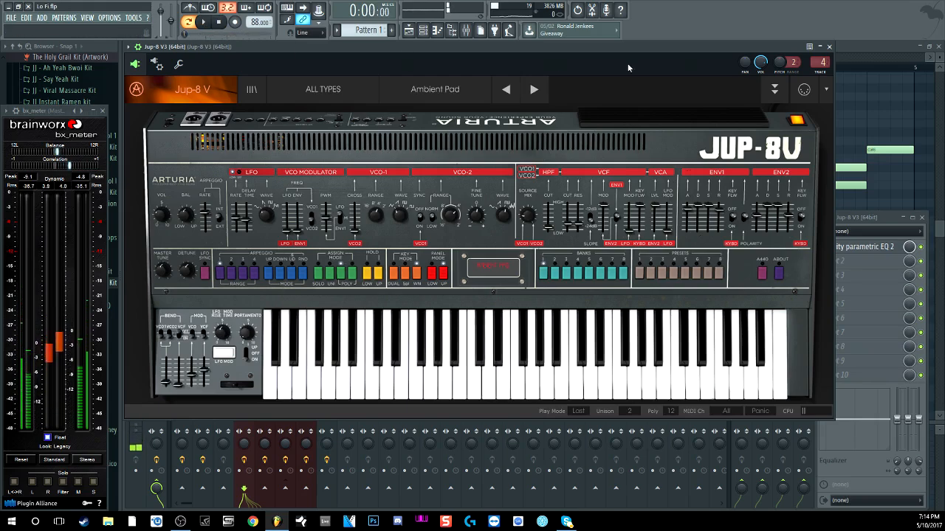
left_click(828, 46)
Examine the first Jup-8 V3 channel's chords in the piano roll and its Fruity parametric EQ 2 curve in the mixer.
left_click(249, 117)
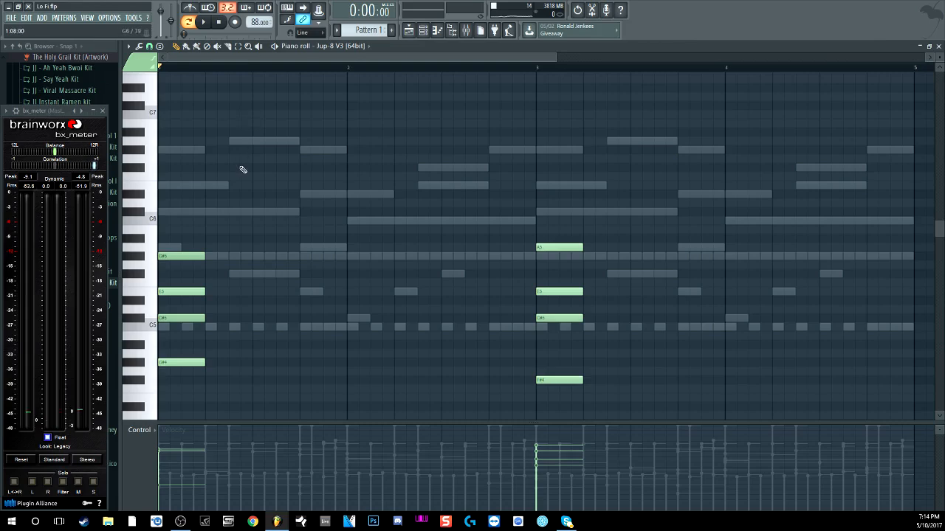
scroll(241, 171, "down", 2)
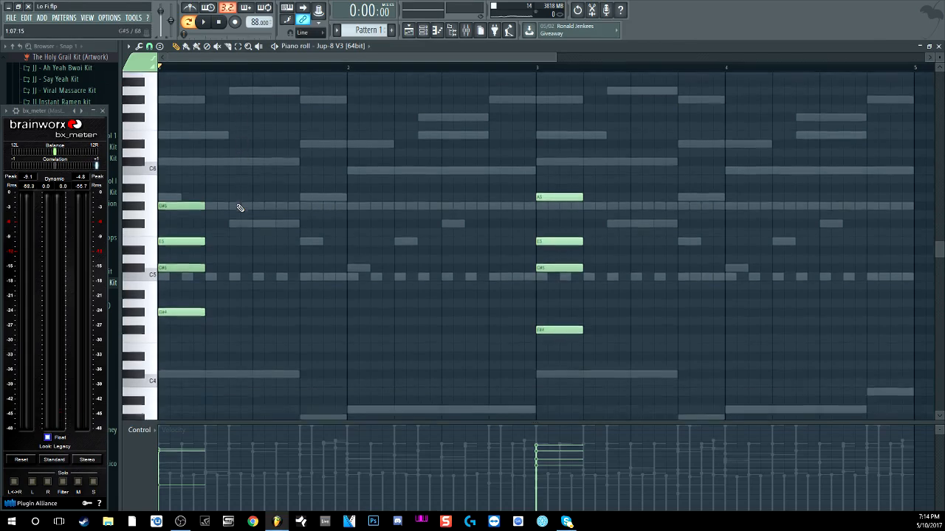
left_click(424, 31)
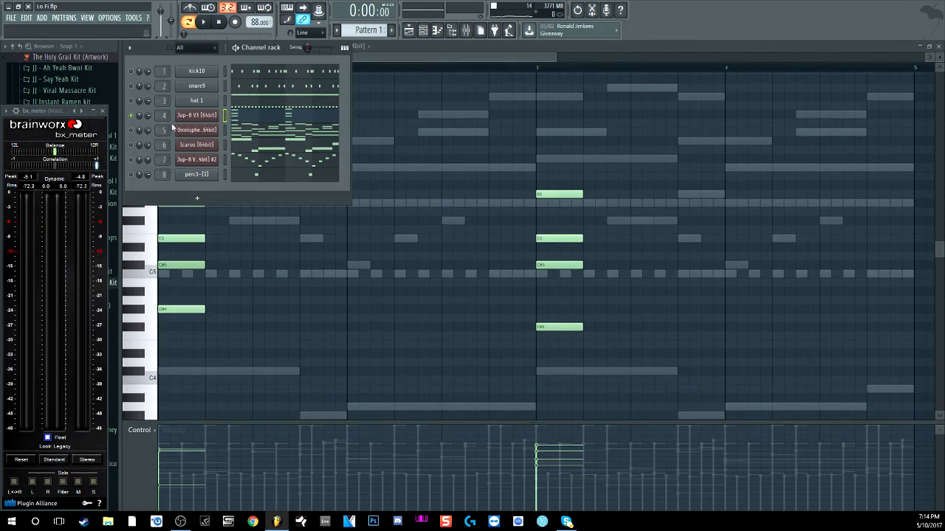
key("F9")
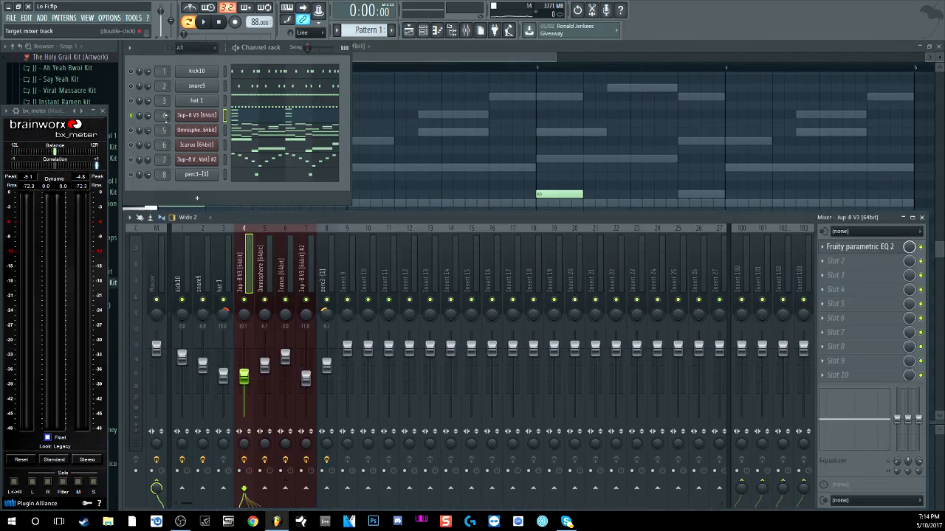
left_click(878, 253)
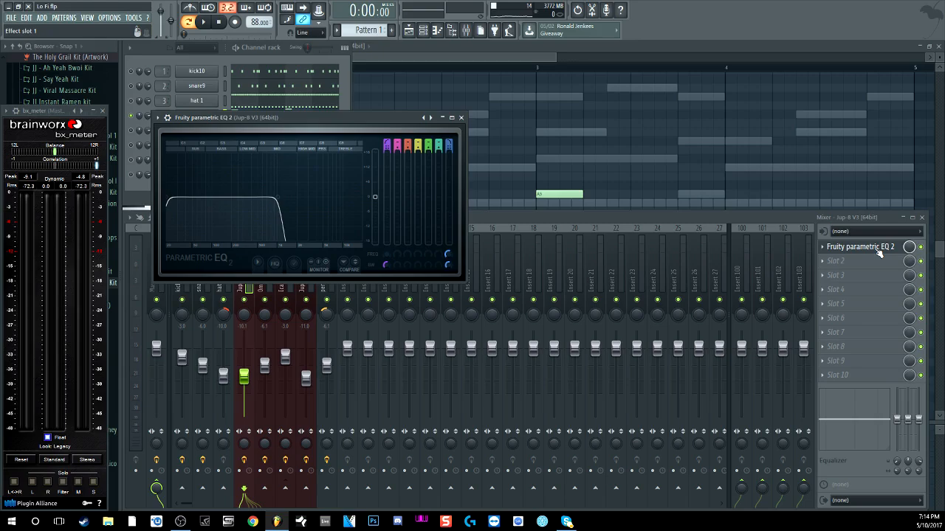
left_click(460, 118)
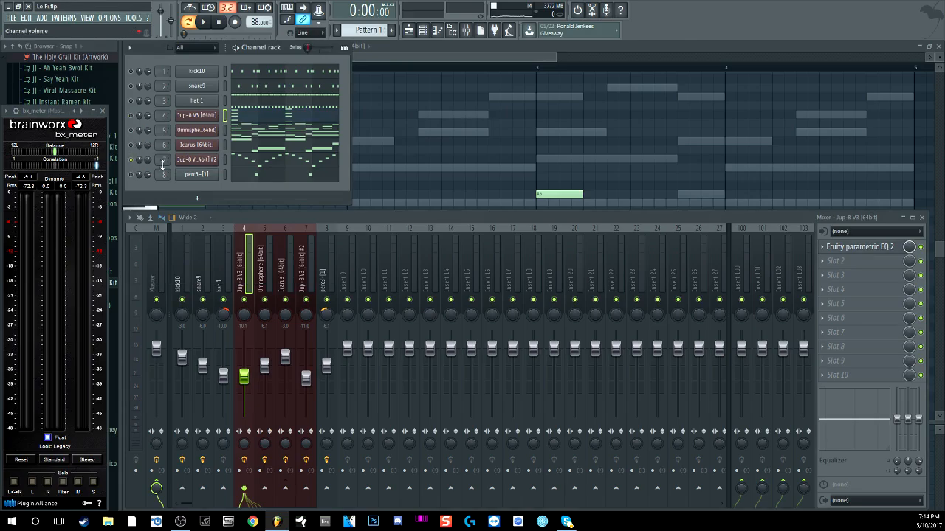
Open the second Jup-8 V3 instrument with its Broken Dreams preset, audition it on its own, and close it.
left_click(191, 164)
left_click_drag(225, 129, 167, 54)
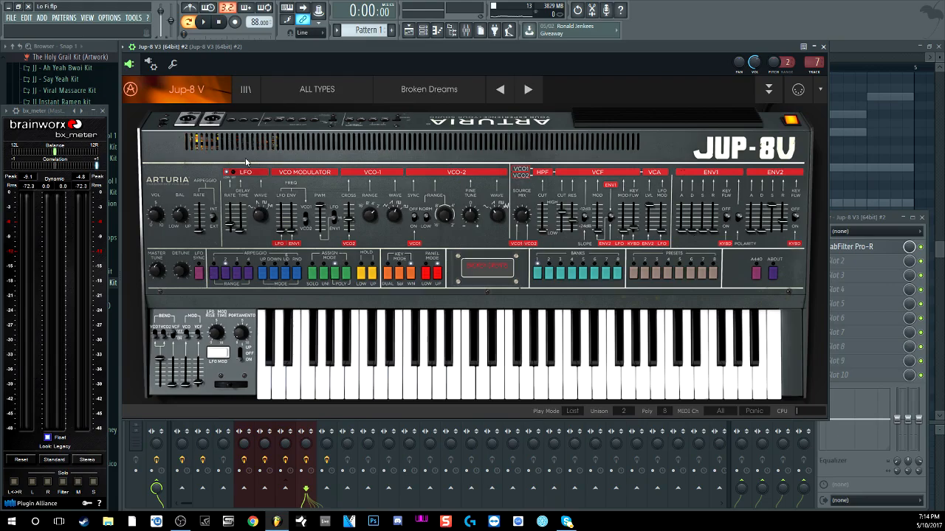
mouse_move(434, 46)
left_mouse_down()
mouse_move(615, 170)
mouse_move(422, 46)
mouse_move(439, 45)
left_mouse_up()
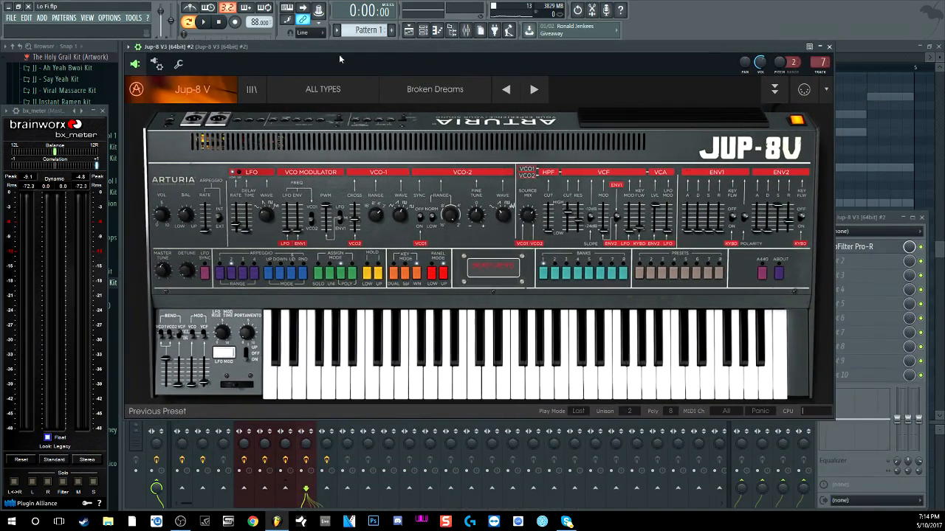
left_click(203, 21)
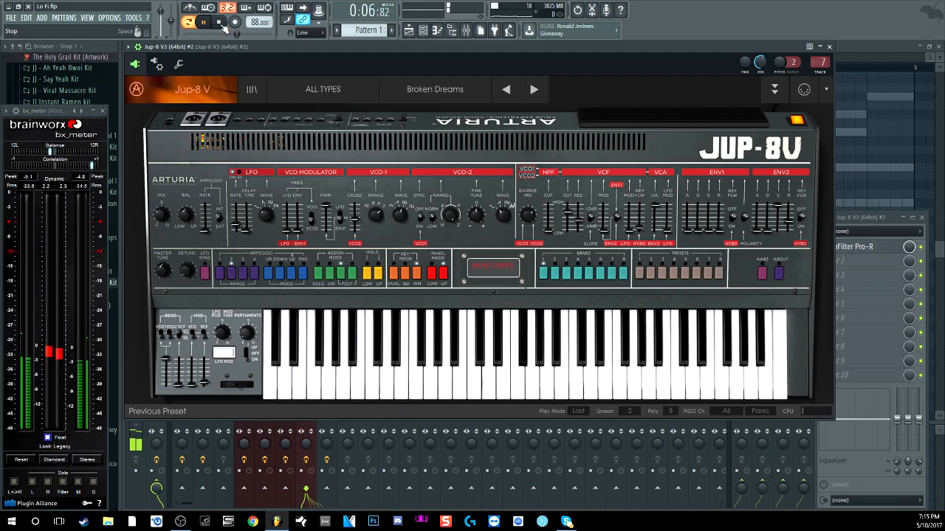
left_click(221, 24)
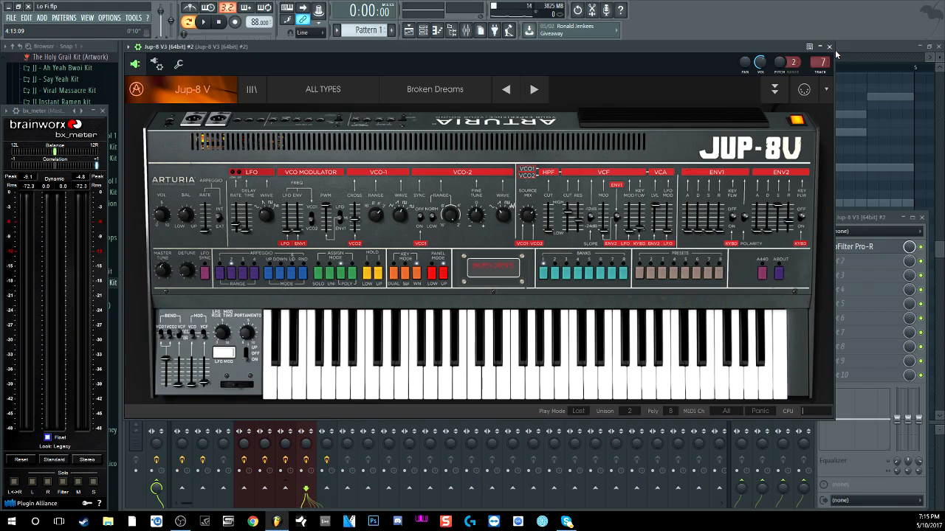
left_click(829, 47)
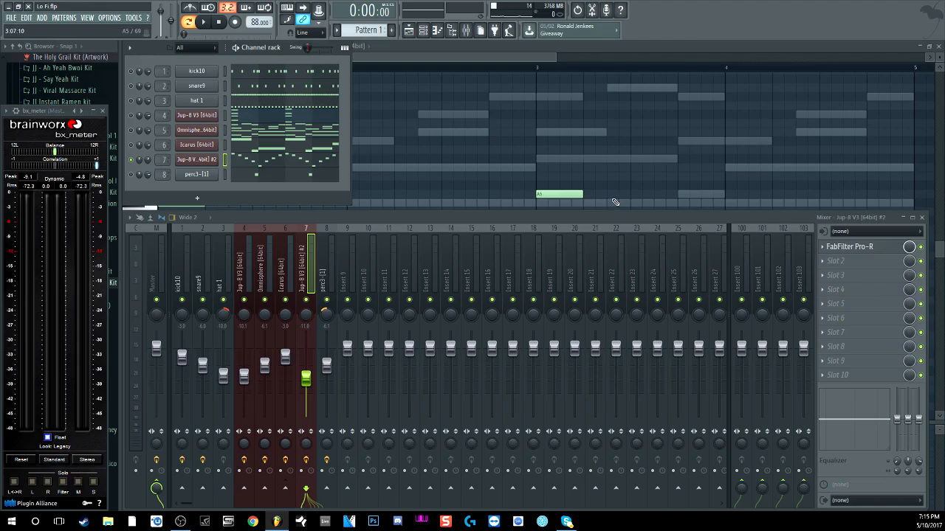
Check the second Jup-8 V3's FabFilter Pro-R reverb, and play that channel together with Omnisphere and the first Jup-8 V3.
left_click(849, 246)
left_click(543, 92)
left_click(203, 22)
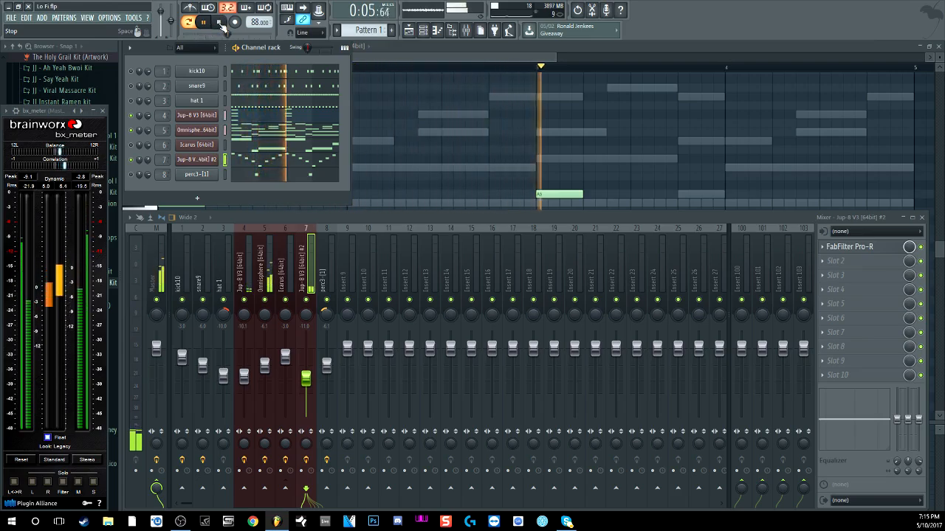
left_click(220, 24)
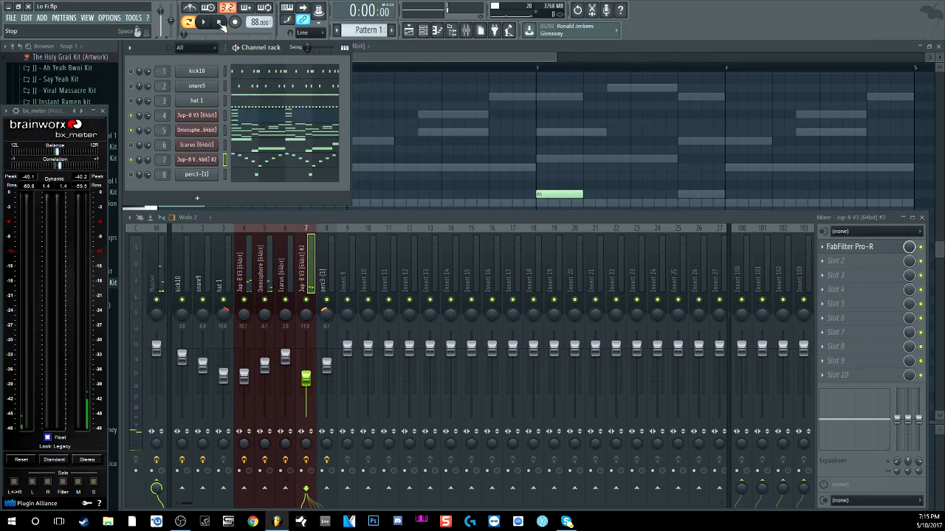
Examine the Icarus instrument and its mixer track, and audition the Icarus part on its own.
left_click(156, 253)
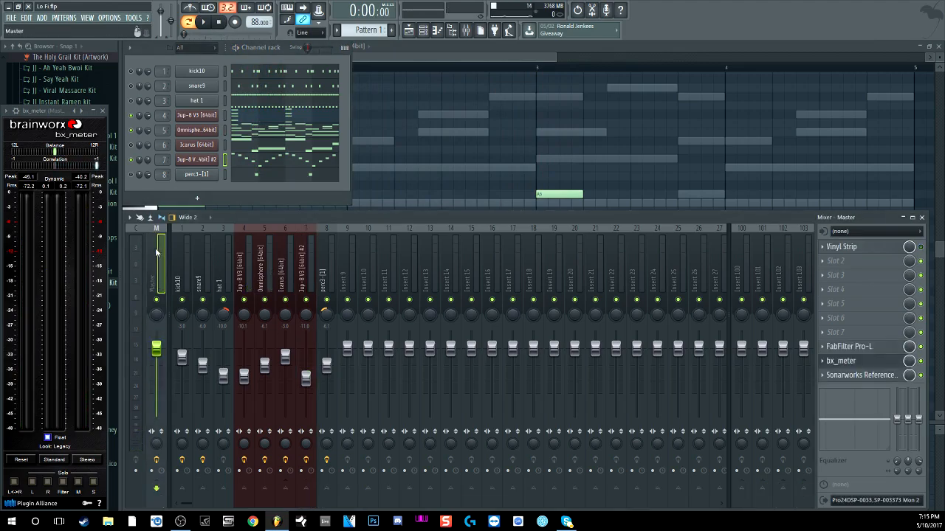
left_click(282, 258)
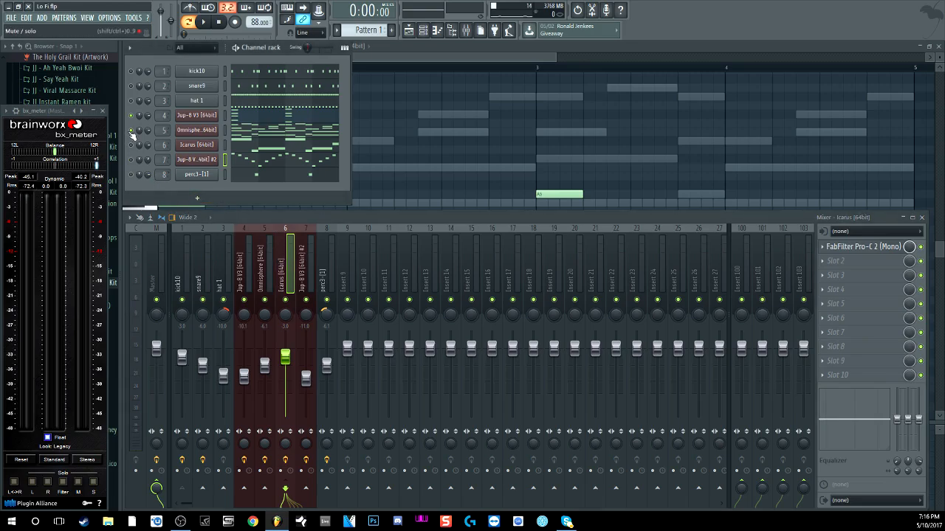
left_click(205, 147)
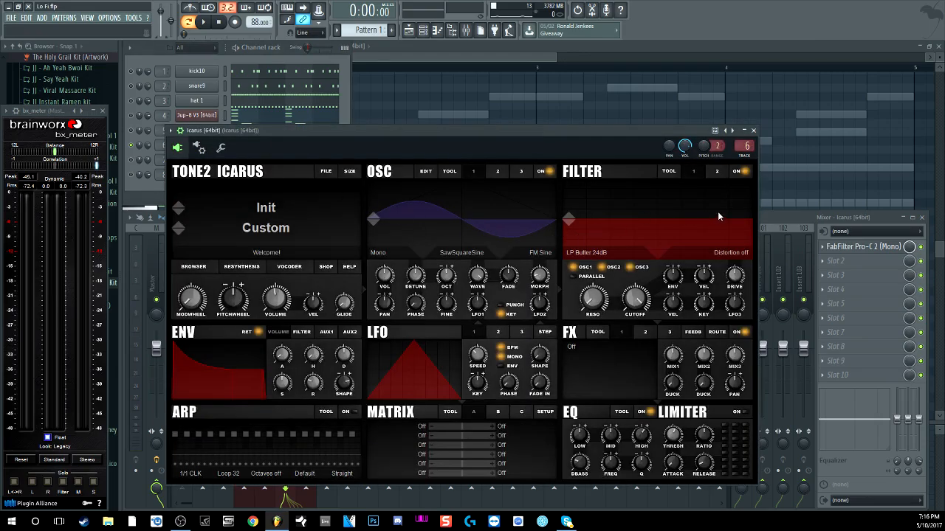
left_click(753, 129)
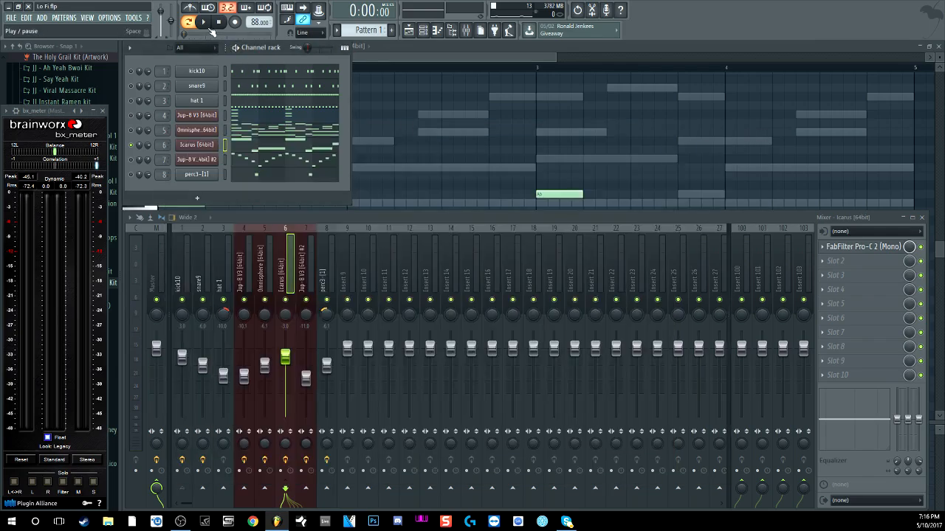
left_click(212, 27)
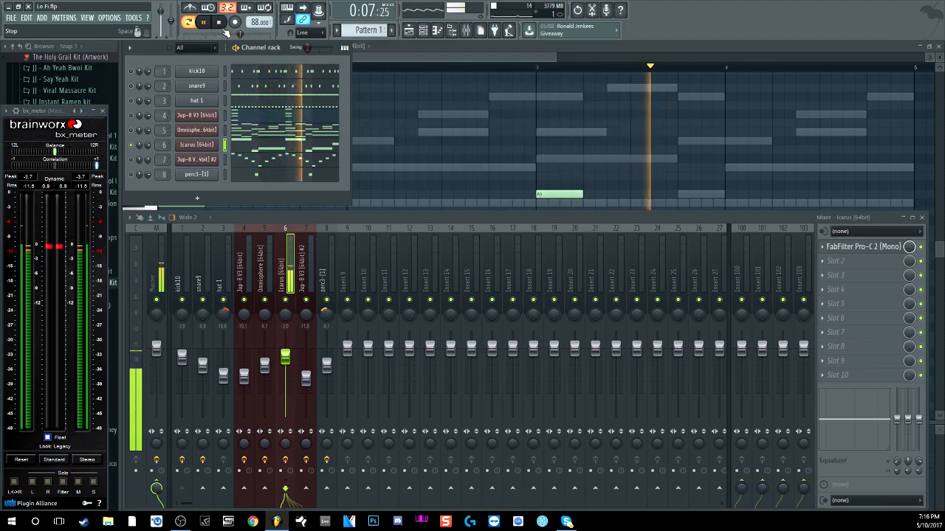
left_click(222, 24)
Set Icarus's volume envelope attack to 0.003 s and audition the part during playback.
left_click(213, 145)
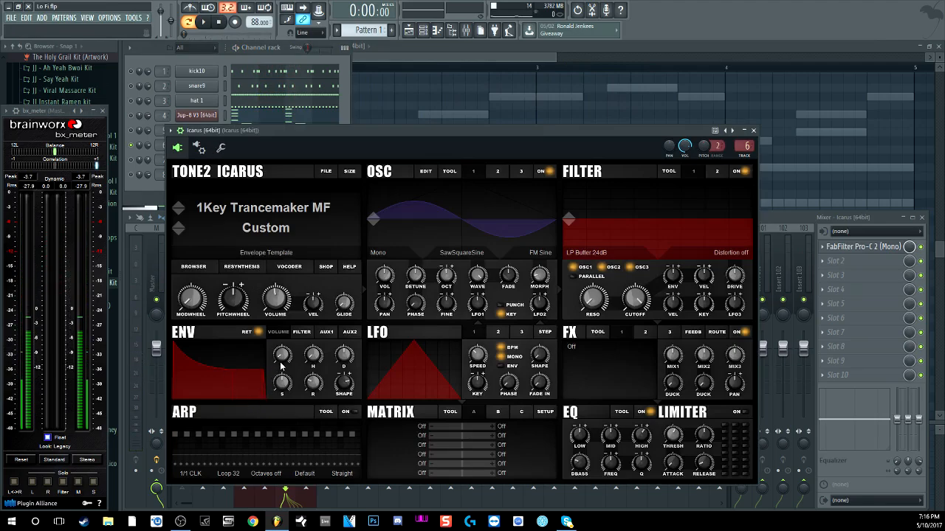
left_click_drag(283, 360, 283, 350)
key("space")
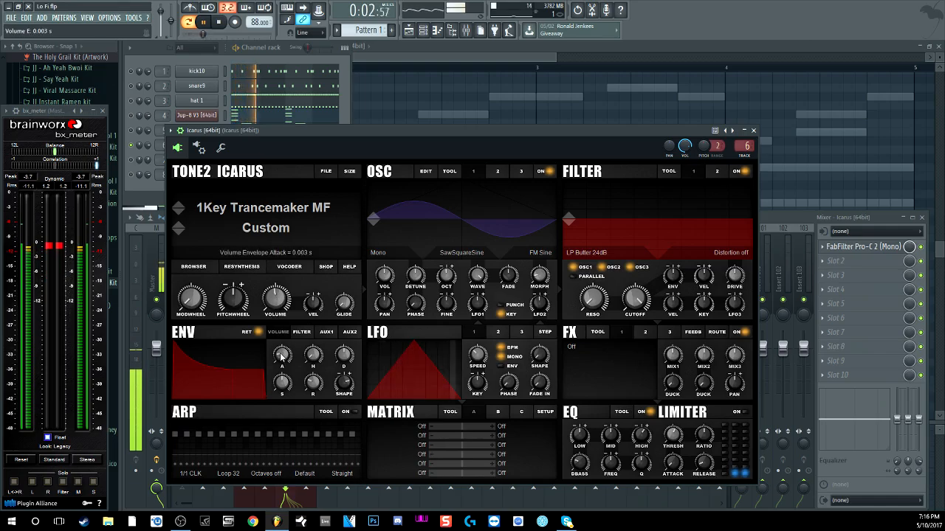
left_click(753, 131)
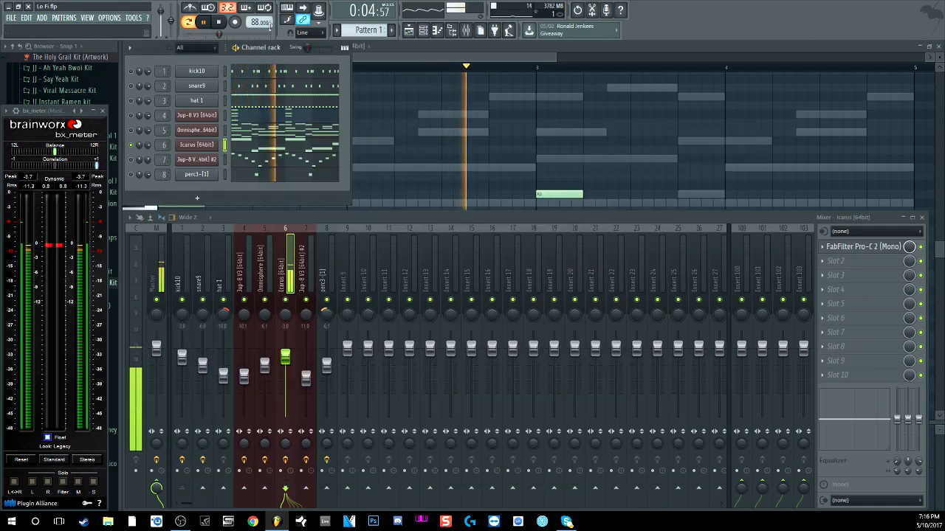
left_click(221, 23)
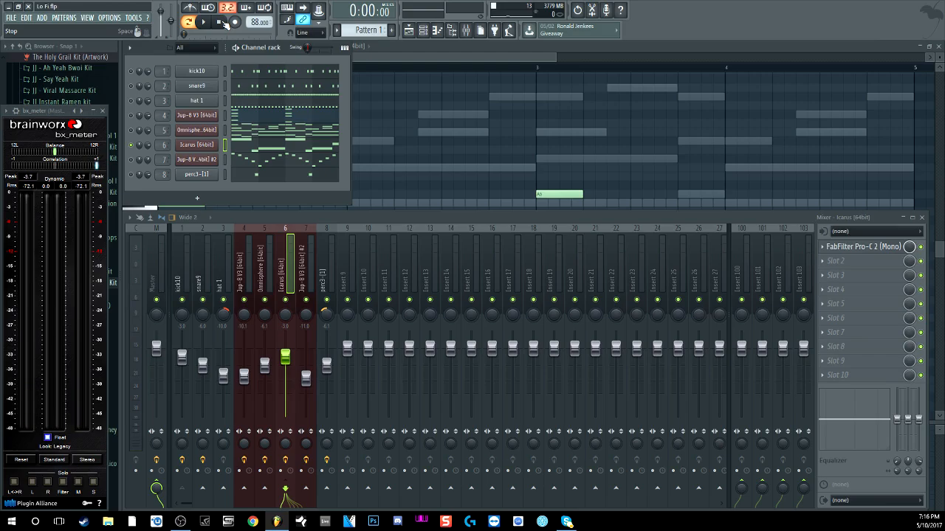
Inspect the FabFilter Pro-C 2 compressor on Icarus, and play Icarus with both Jup-8 V3 channels and Omnisphere unmuted.
left_click(860, 249)
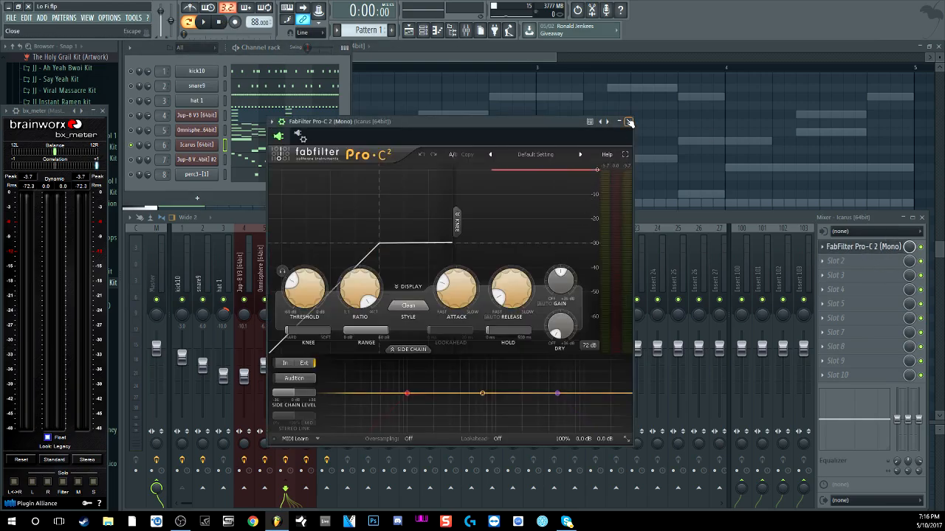
left_click(628, 122)
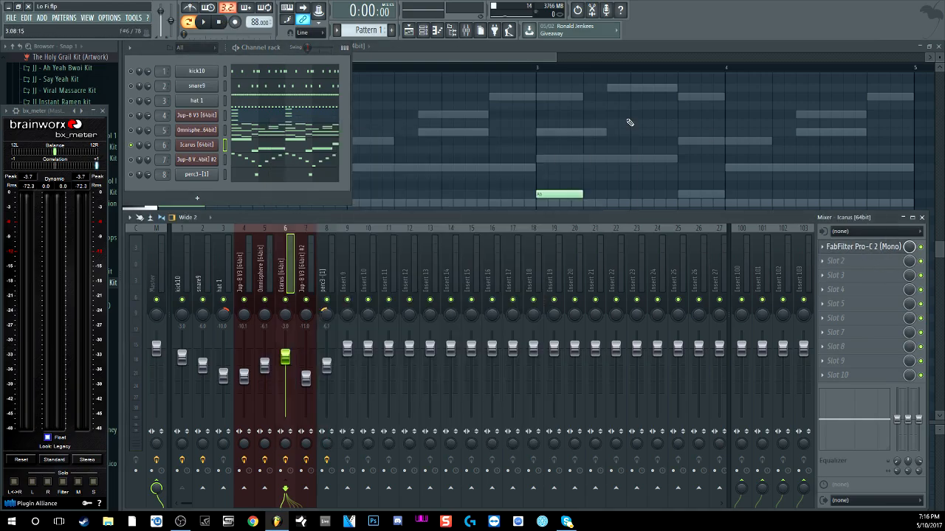
left_click_drag(134, 160, 134, 120)
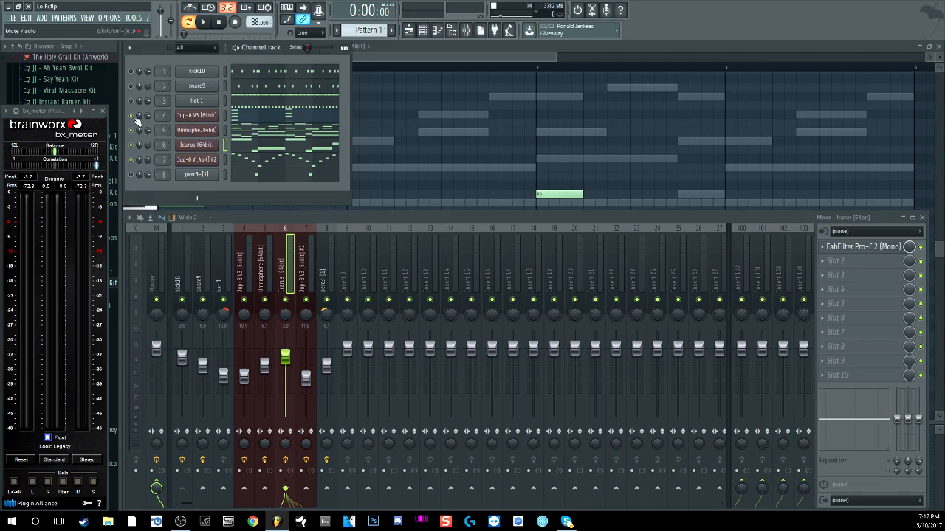
left_click(206, 23)
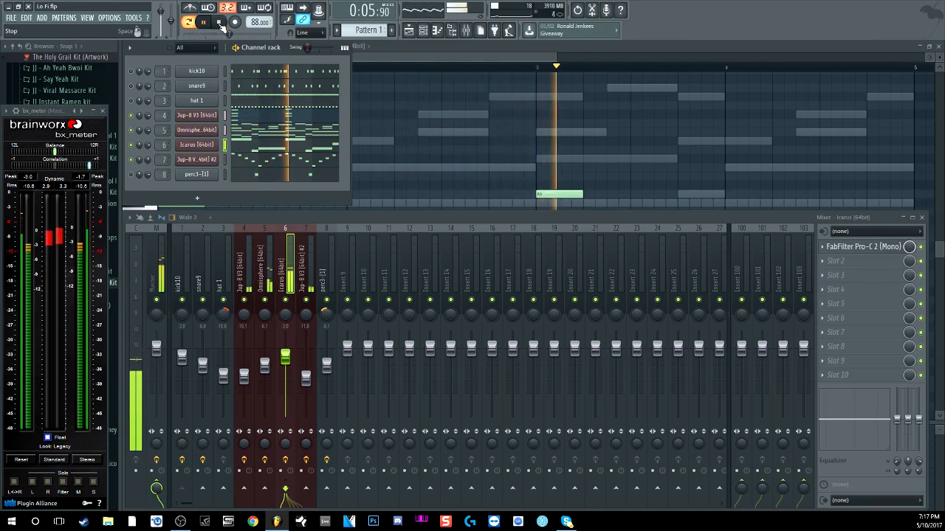
left_click(220, 23)
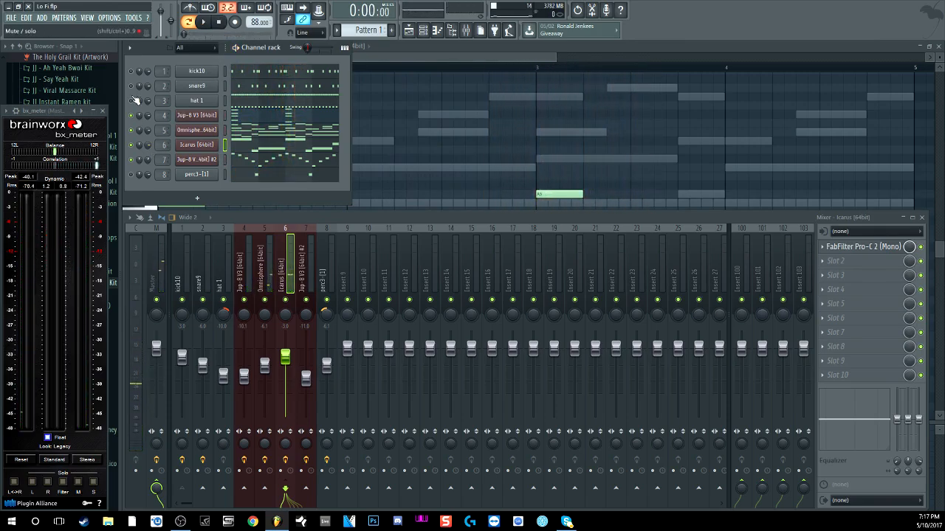
Solo the kick10 channel, preview its sample in the channel settings, and audition the kick pattern.
right_click(131, 73)
left_click(136, 79)
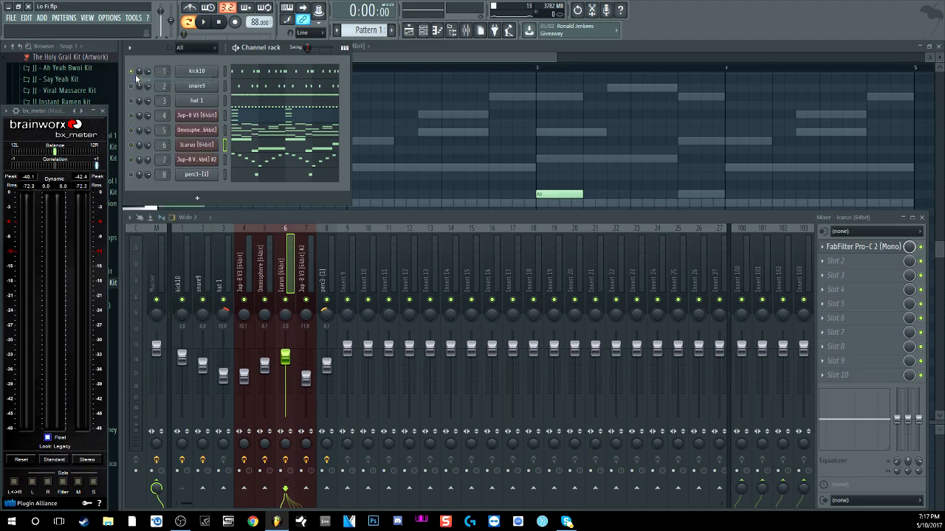
left_click(197, 74)
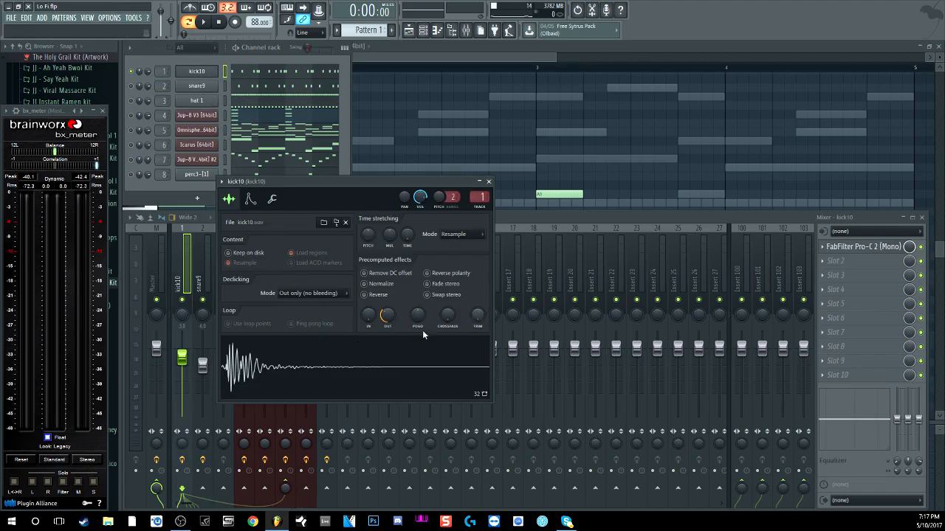
left_click(270, 375)
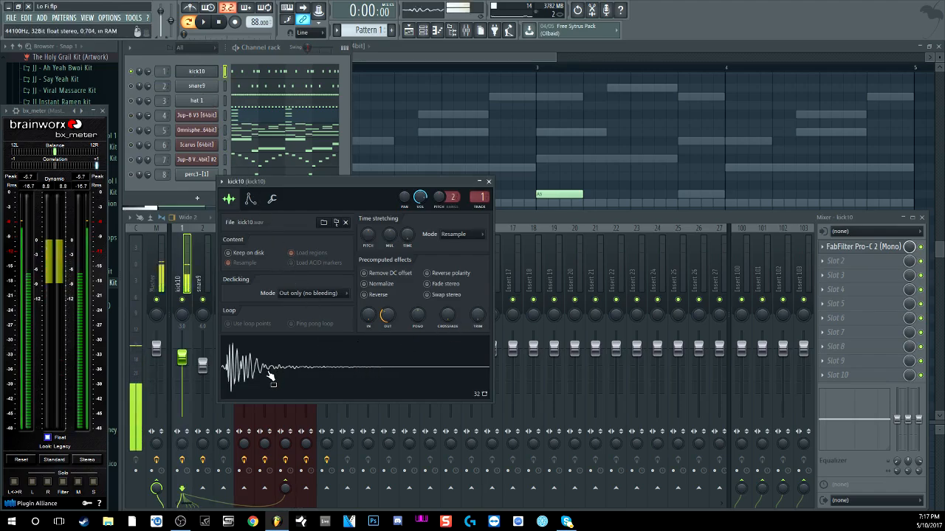
left_click(290, 365)
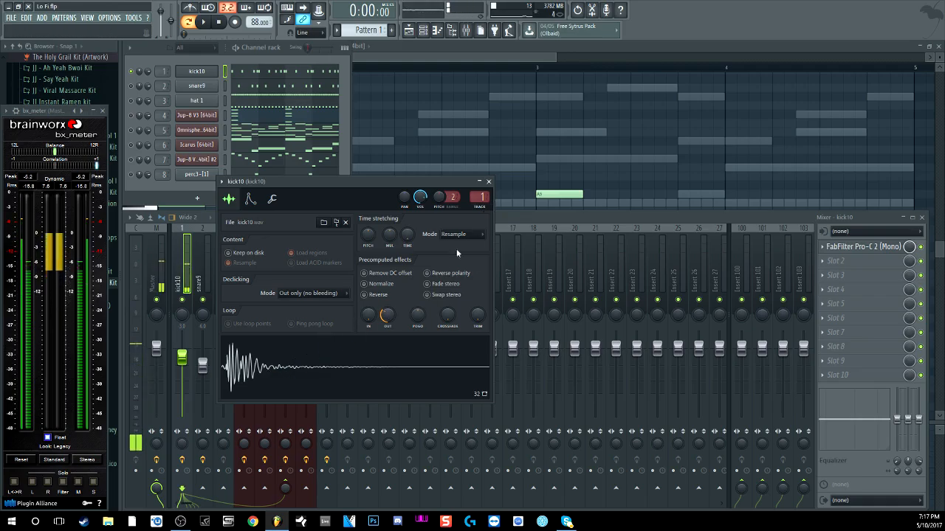
left_click(487, 180)
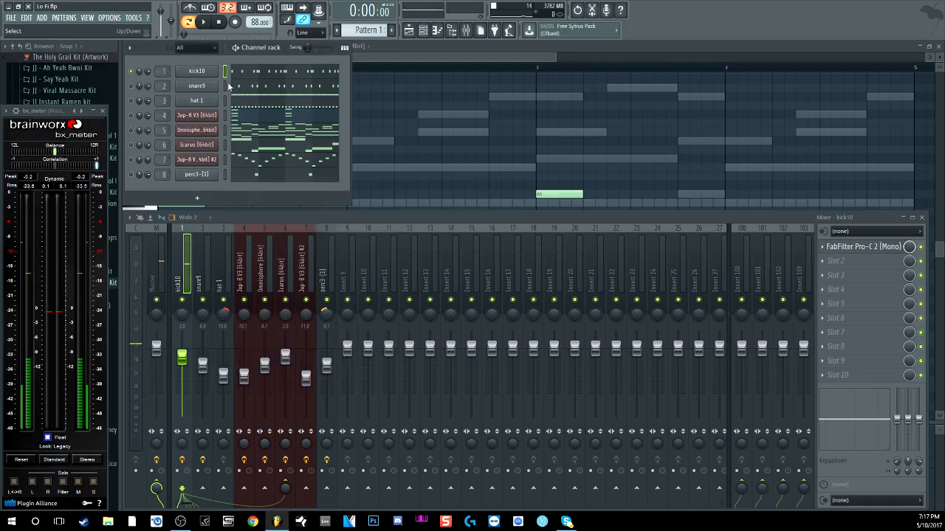
left_click(206, 23)
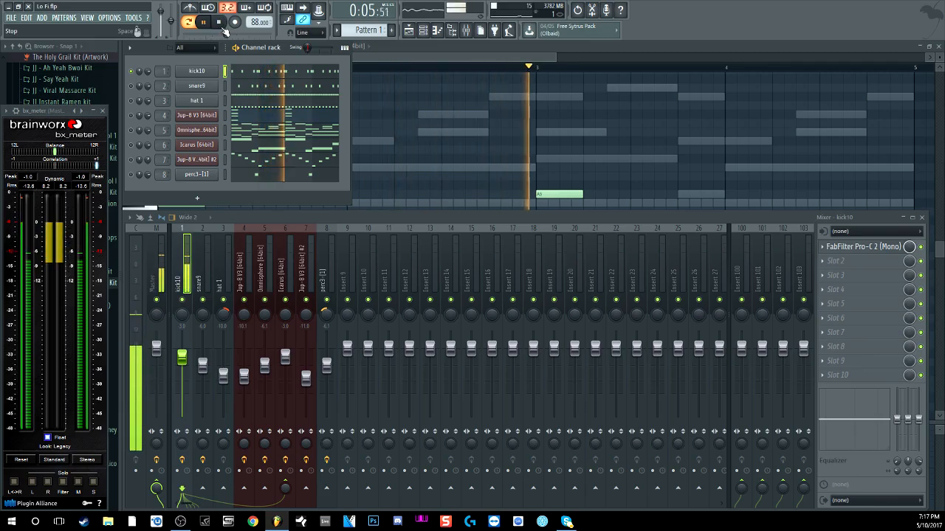
left_click(224, 28)
Open the kick's FabFilter Pro-C 2 and compare the kick pattern with the compressor bypassed and enabled.
left_click(856, 249)
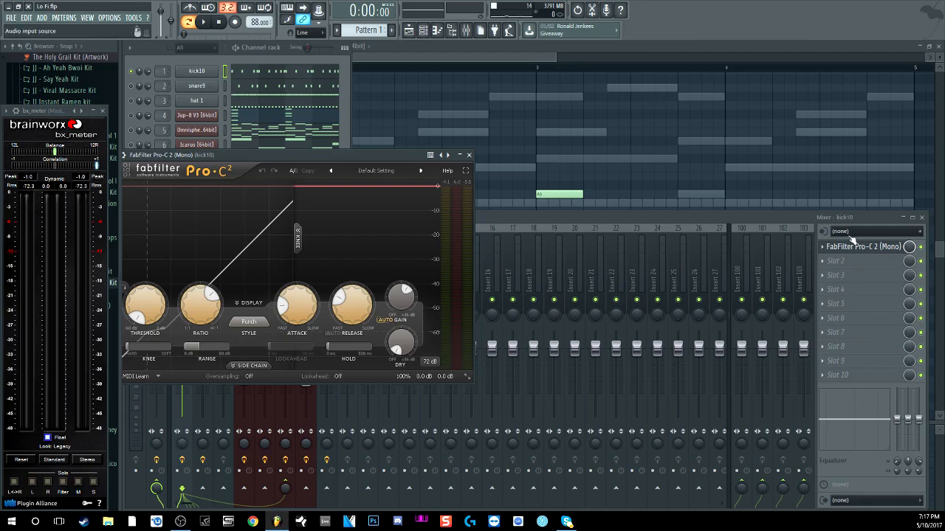
left_click(926, 251)
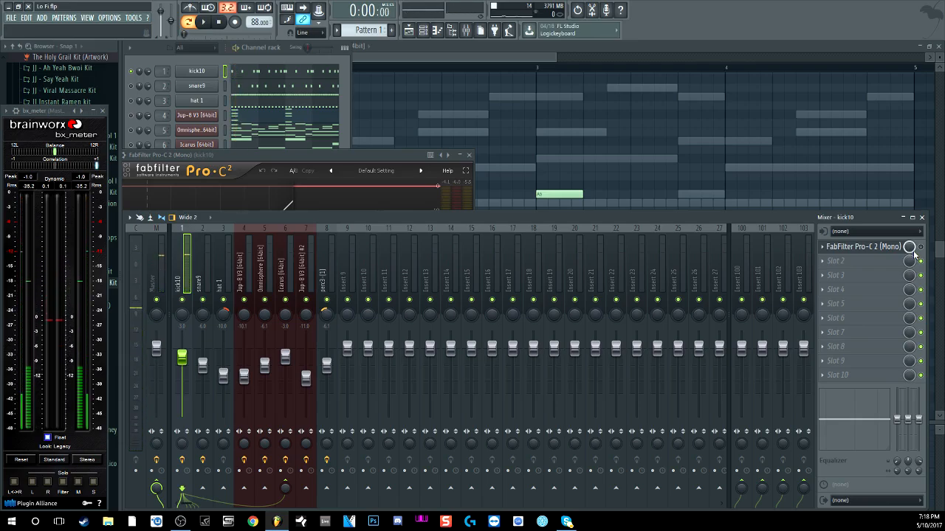
key("space")
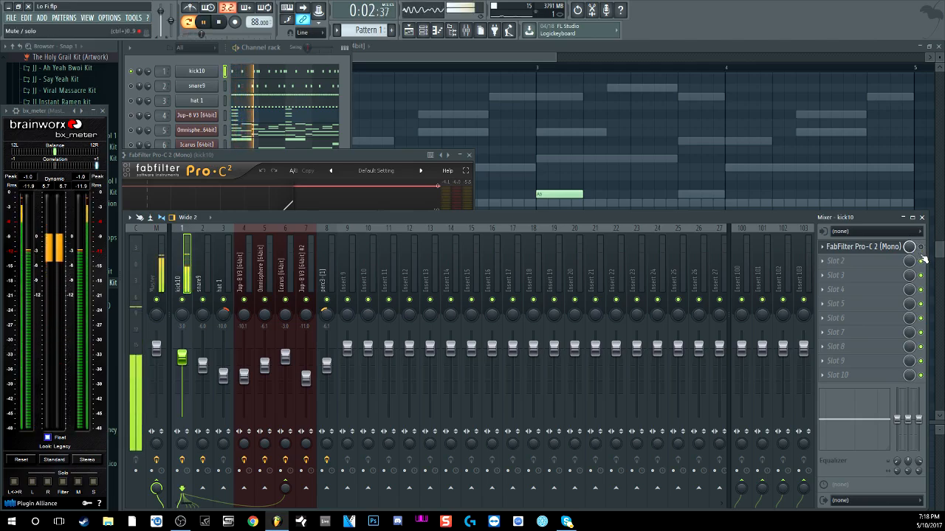
key("space")
key("space")
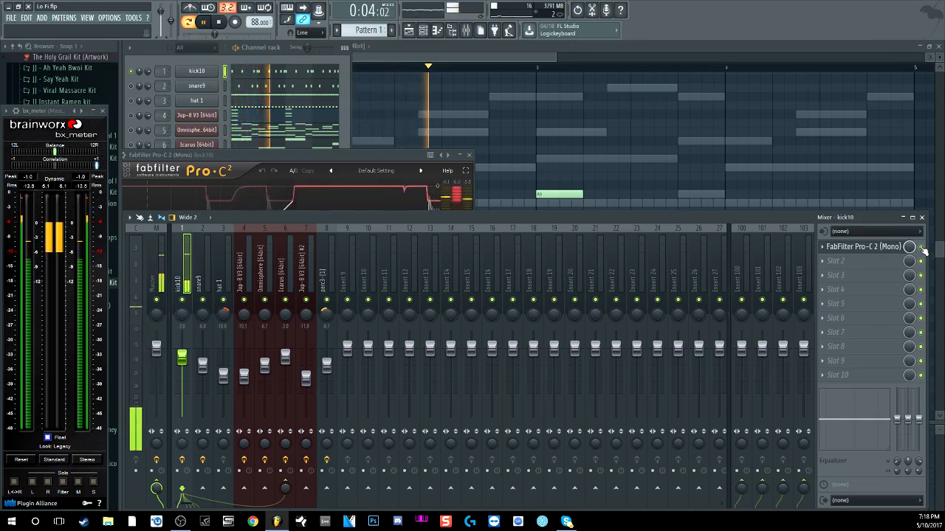
Set the kick's Pro-C 2 release to 29.5 ms and ratio to 8.13:1, and raise its range and output gain during playback.
left_click(381, 162)
key("space")
left_click_drag(351, 309, 352, 338)
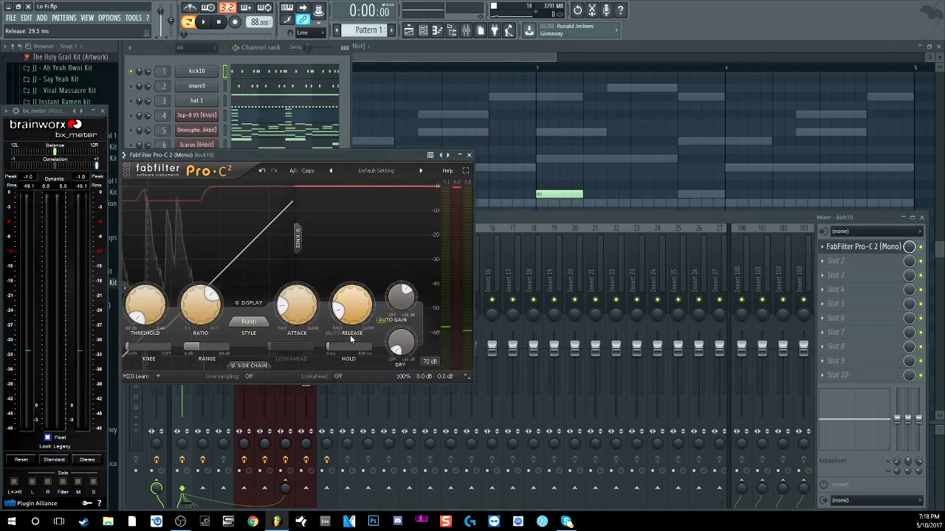
key("space")
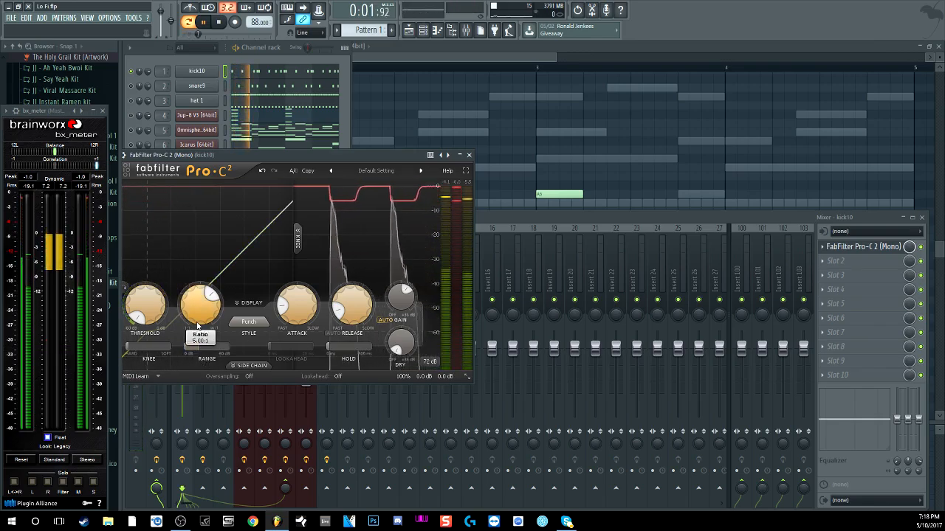
left_click_drag(194, 314, 189, 295)
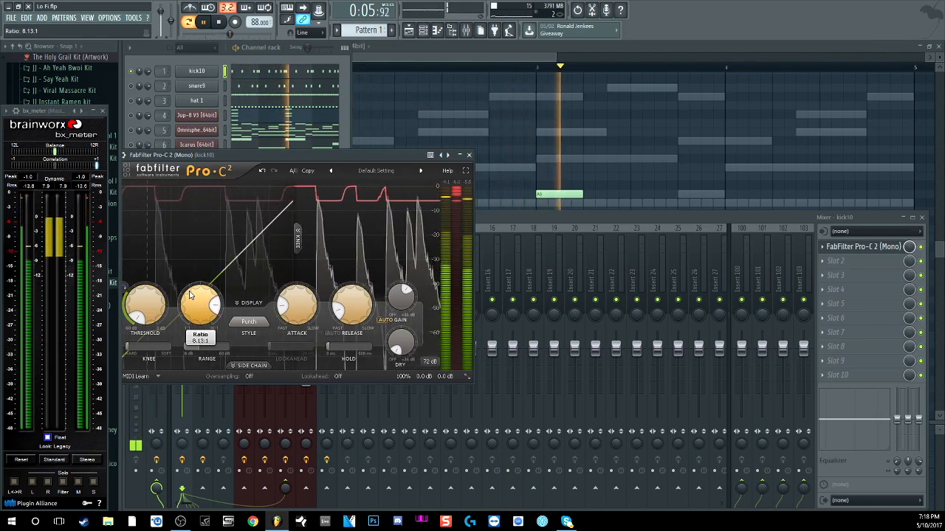
left_click_drag(198, 348, 221, 353)
left_click_drag(401, 303, 400, 295)
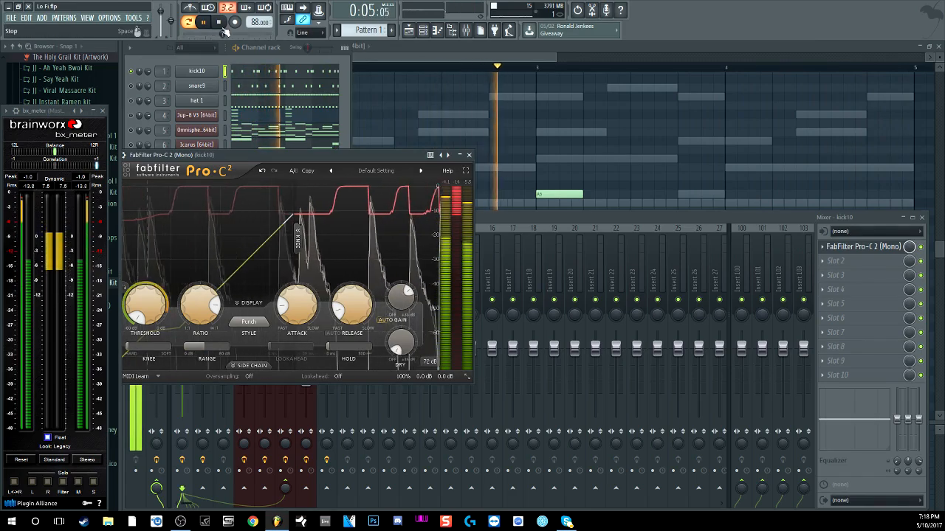
Stop the kick playback, close its Pro-C 2, and solo and select the snare9 channel to audition the snare.
left_click(218, 22)
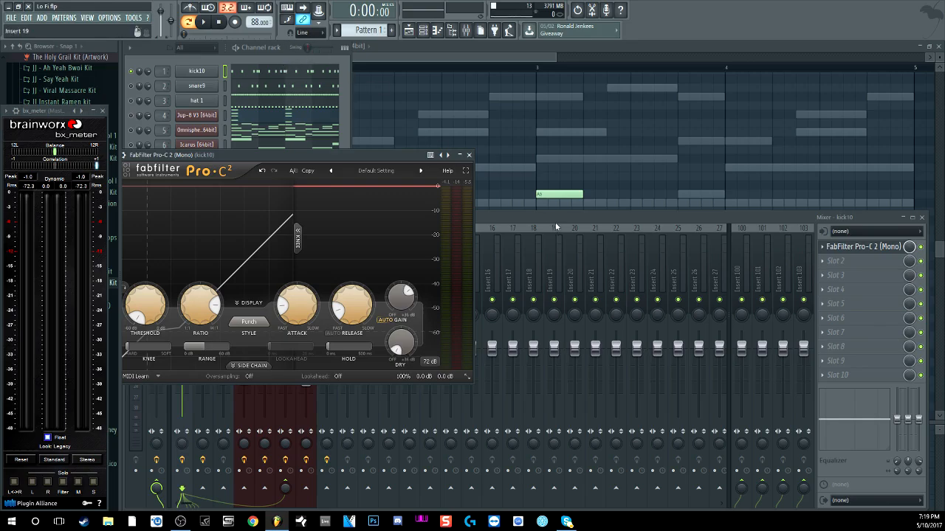
left_click(469, 155)
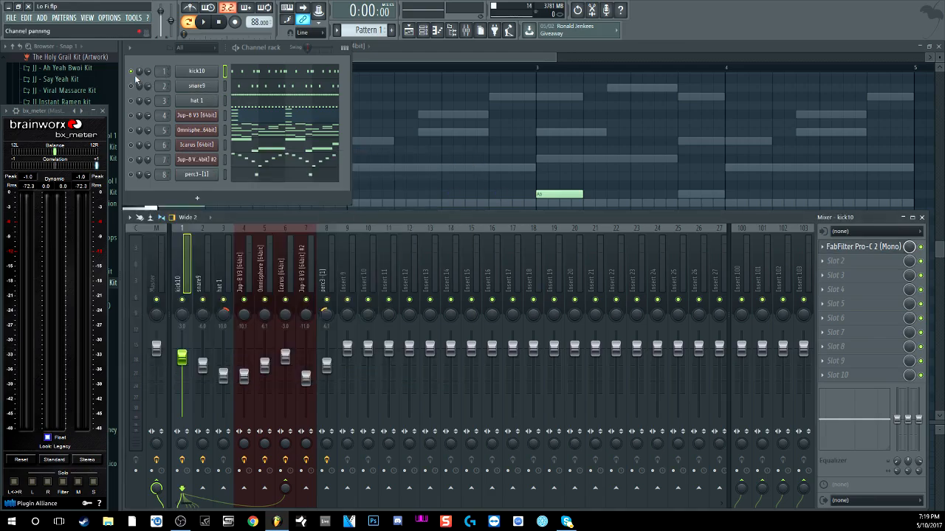
left_click(226, 88)
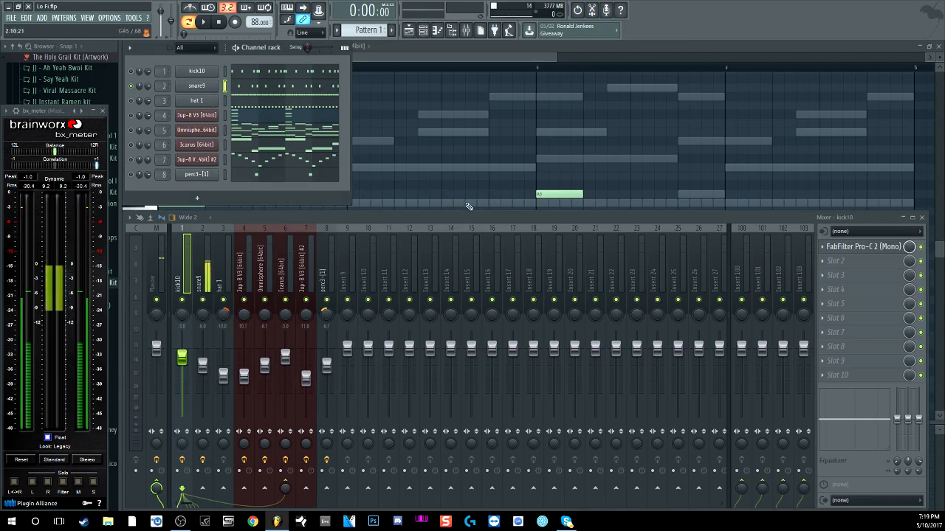
Reopen the Pro-C 2 from the kick10 mixer insert while auditioning the snare, and close the plugin window.
left_click(888, 250)
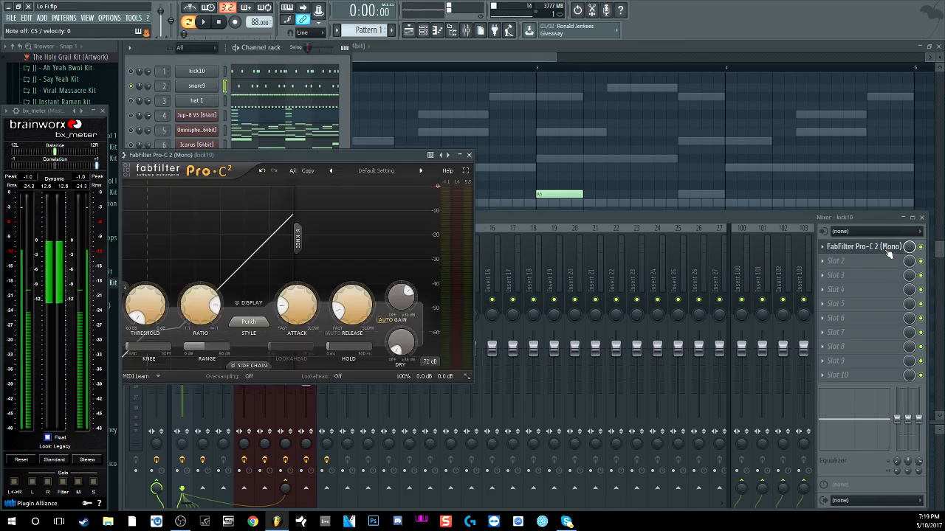
left_click(919, 250)
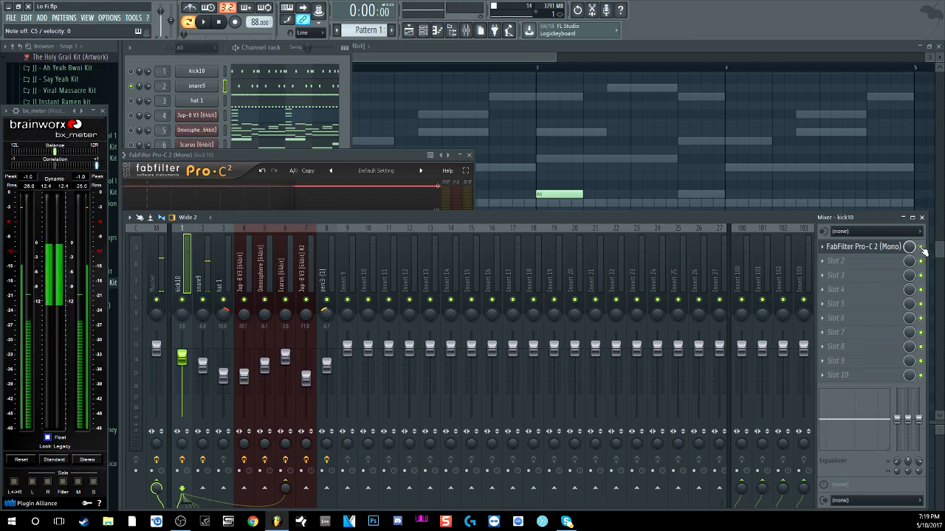
left_click(334, 195)
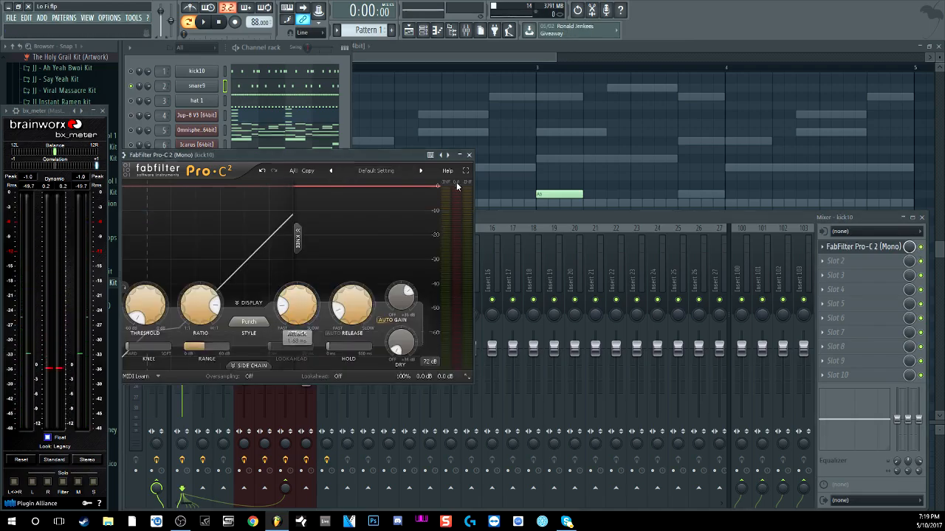
left_click(469, 155)
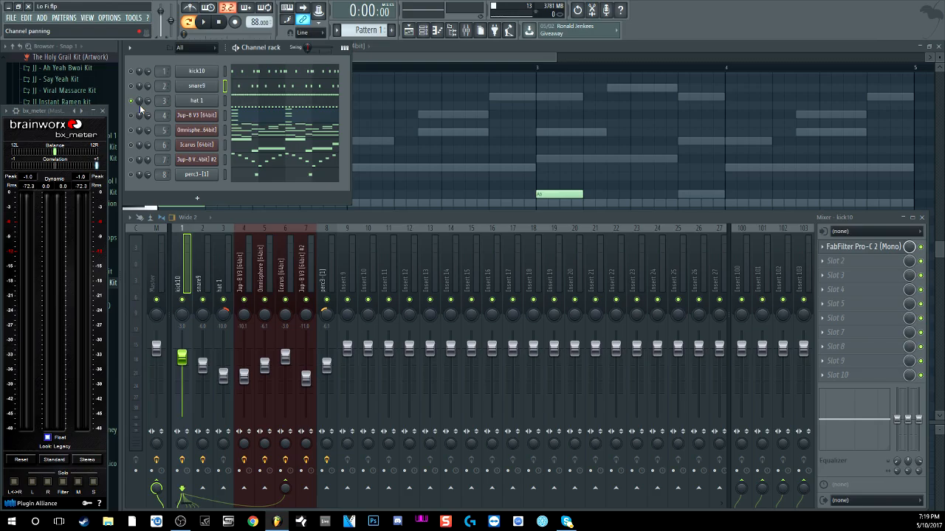
Solo the hat 1 channel, play its pattern, and play it again with its notes shown in the piano roll.
left_click(204, 24)
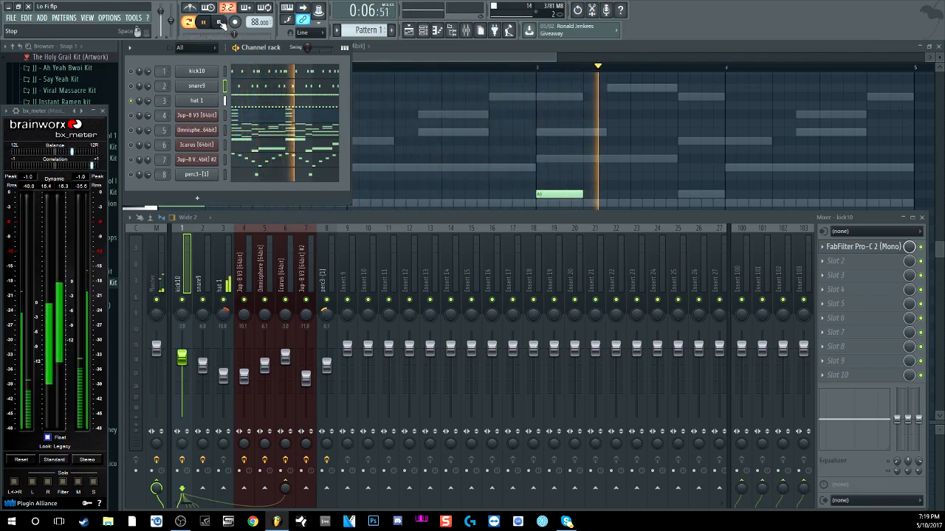
left_click(219, 23)
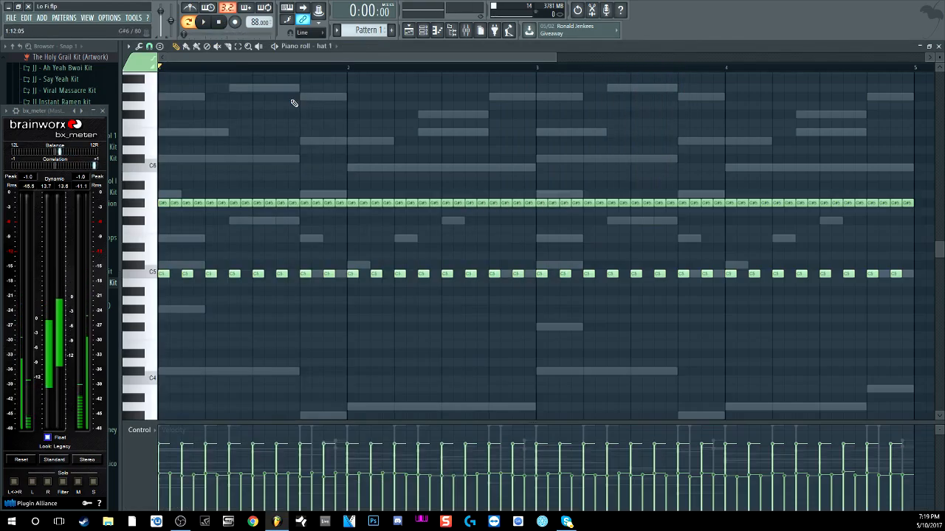
left_click(290, 102)
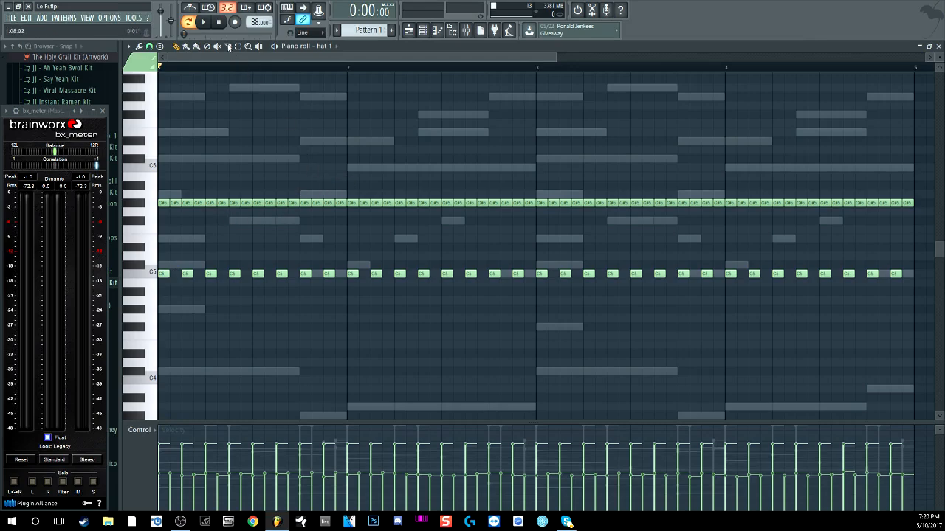
left_click(207, 23)
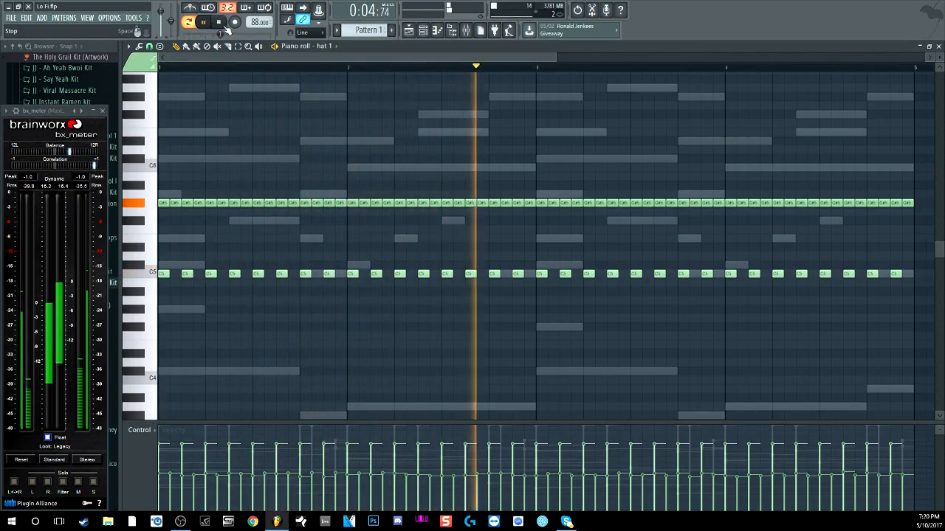
left_click(226, 27)
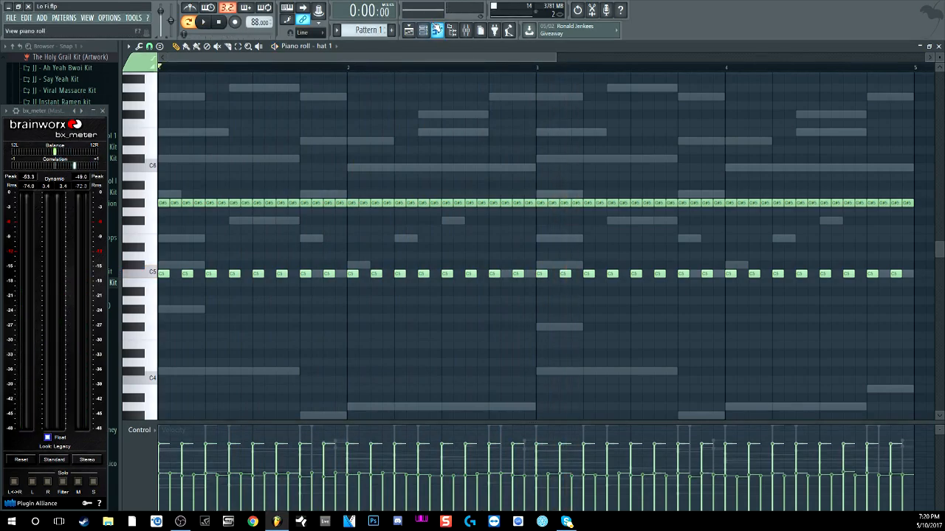
Preview the perc3-[1] sample in its channel settings and show its mixer insert with FabFilter Pro-R.
left_click(423, 29)
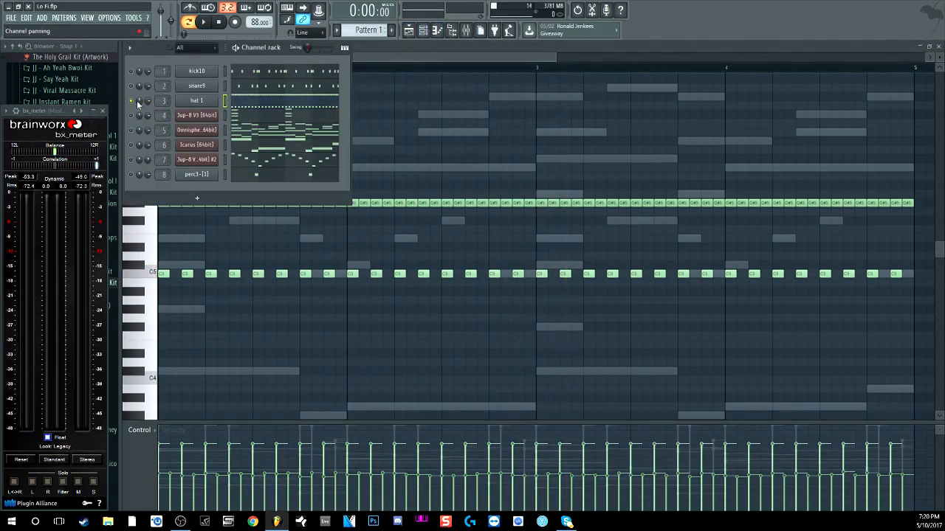
left_click(198, 176)
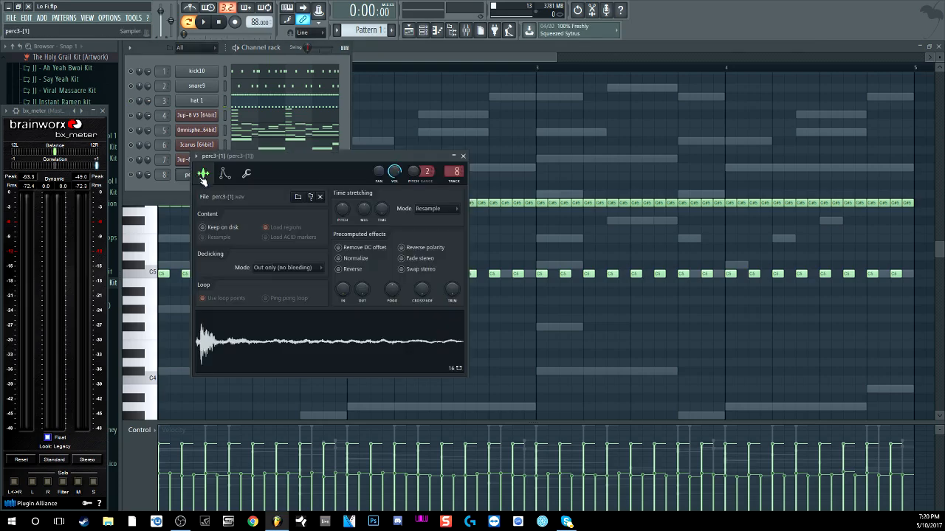
left_click(269, 351)
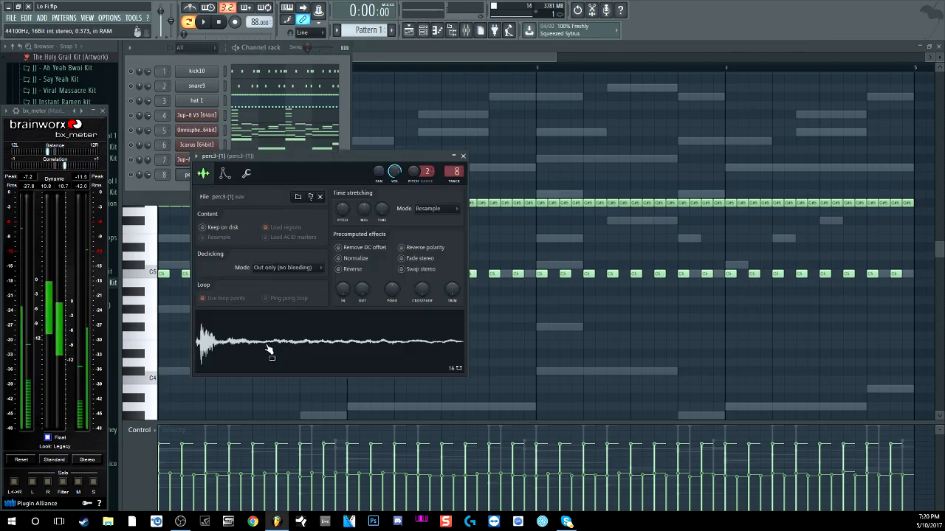
double_click(161, 175)
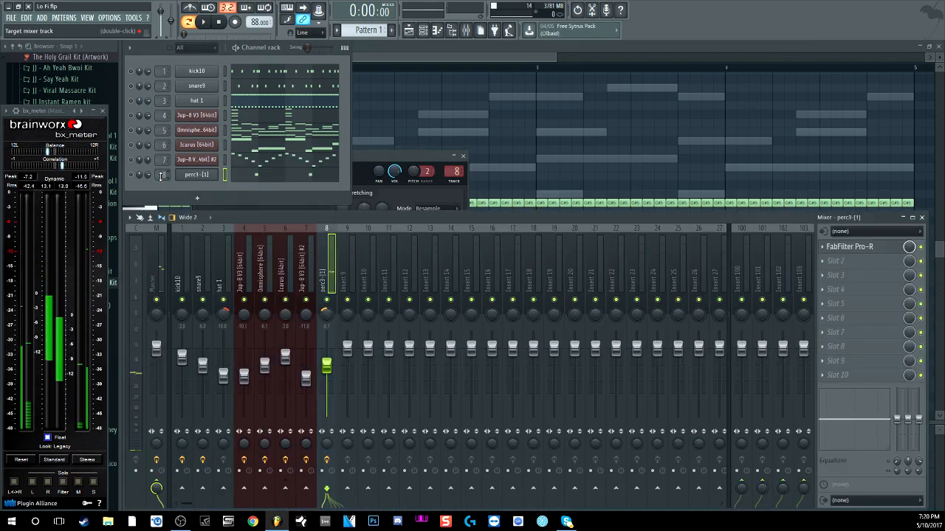
Reopen the perc3-[1] channel settings, play the sample several times through its mixer effects, and close the settings.
left_click(197, 174)
key("q")
key("q")
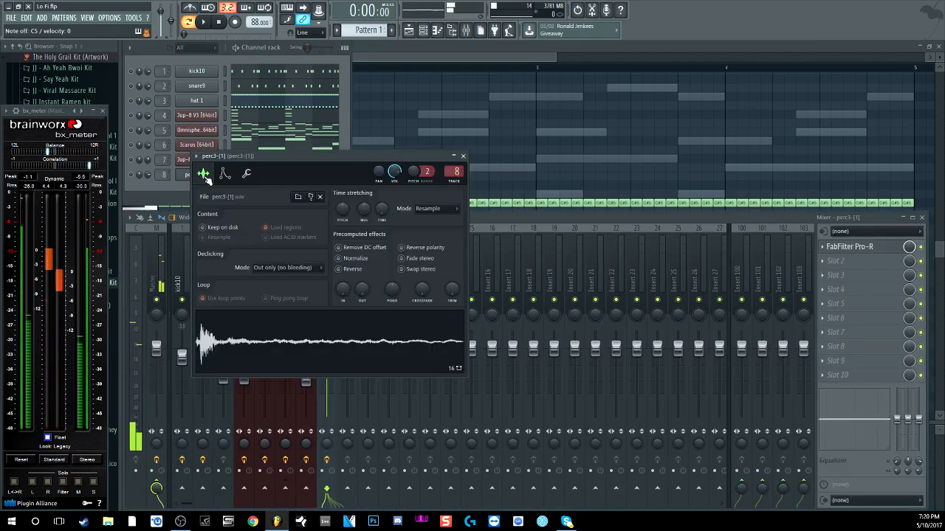
key("q")
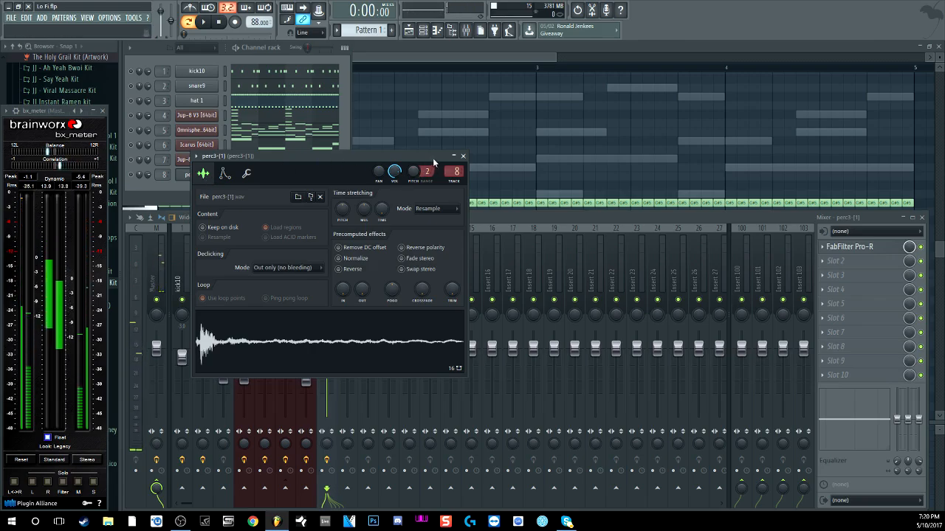
left_click(463, 156)
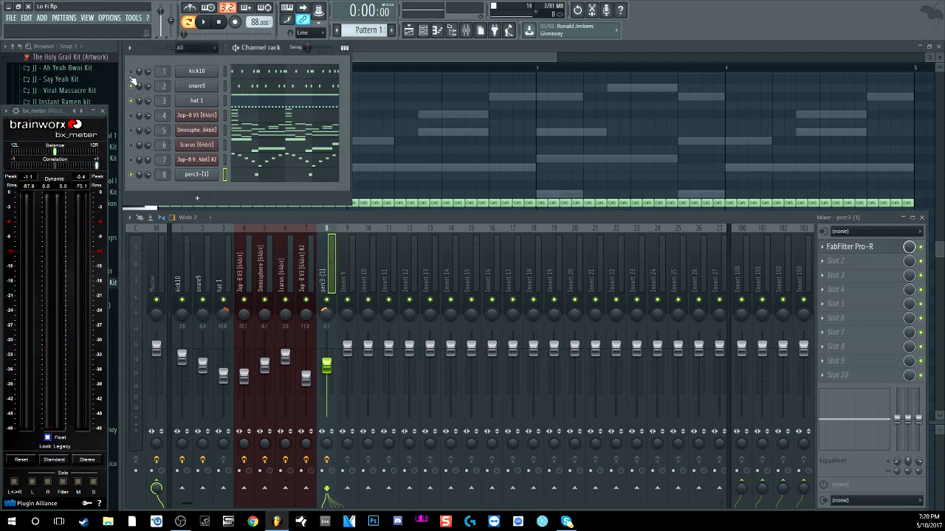
Unmute kick10, snare9, hat 1 and perc3-[1] and play the drum pattern twice without the melodic channels.
key("space")
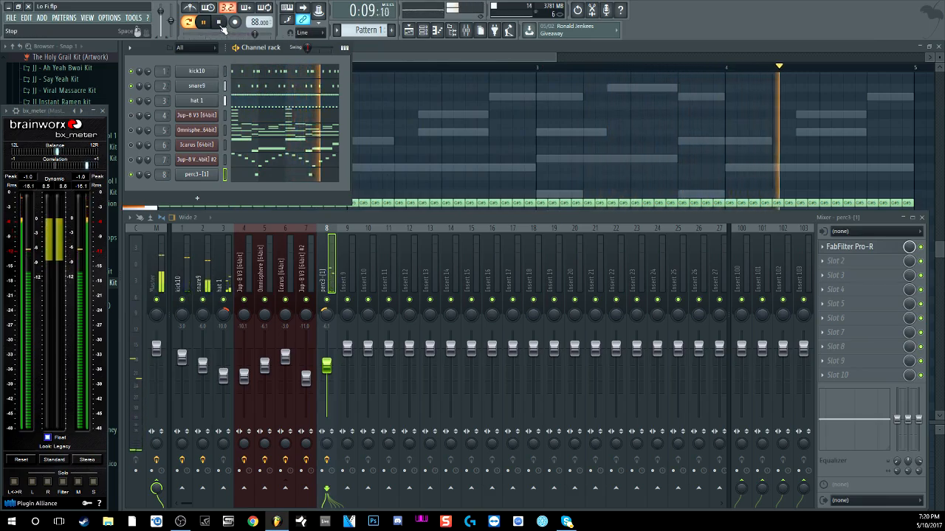
left_click(220, 23)
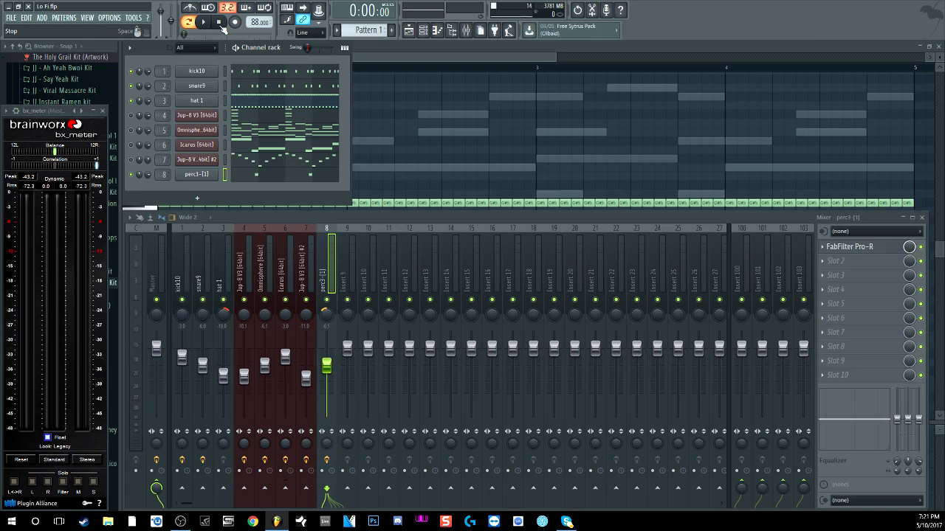
key("space")
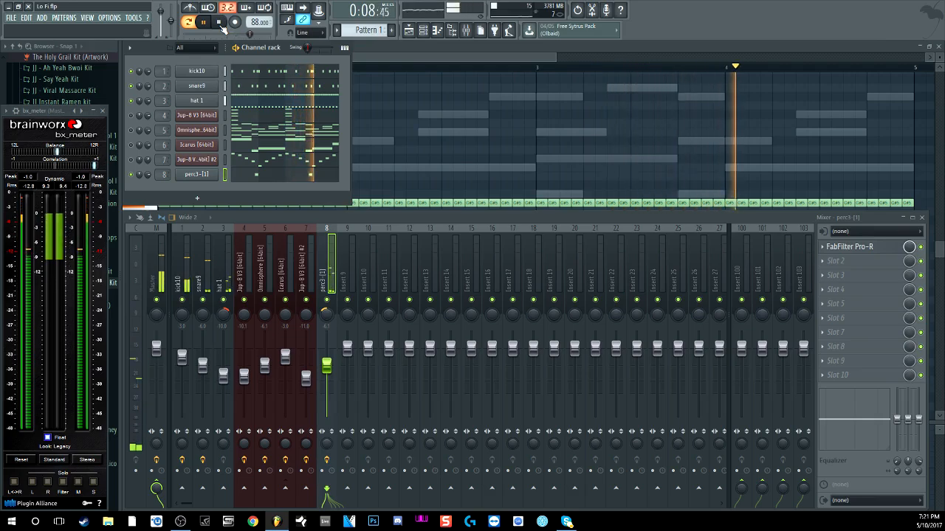
left_click(220, 24)
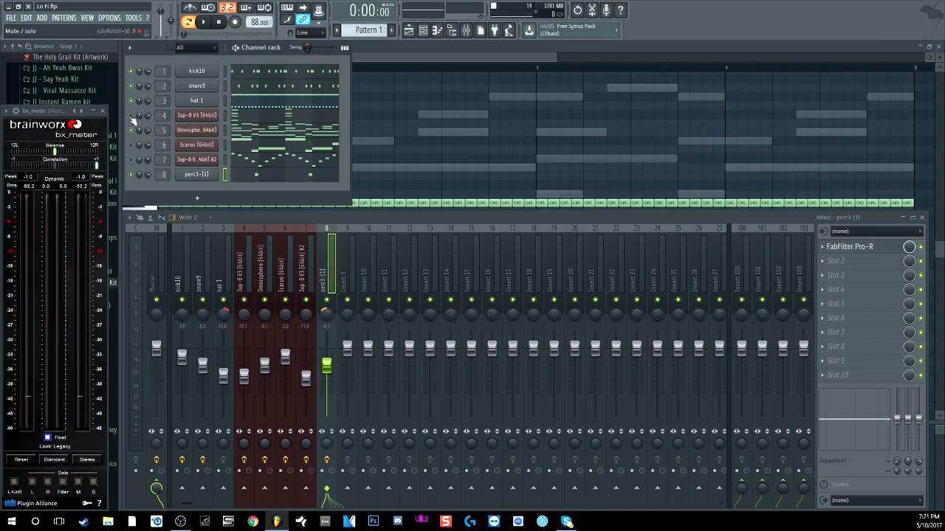
Play the drums with Omnisphere and Icarus unmuted, and play the full beat with both Jup-8 V3 channels unmuted too.
key("space")
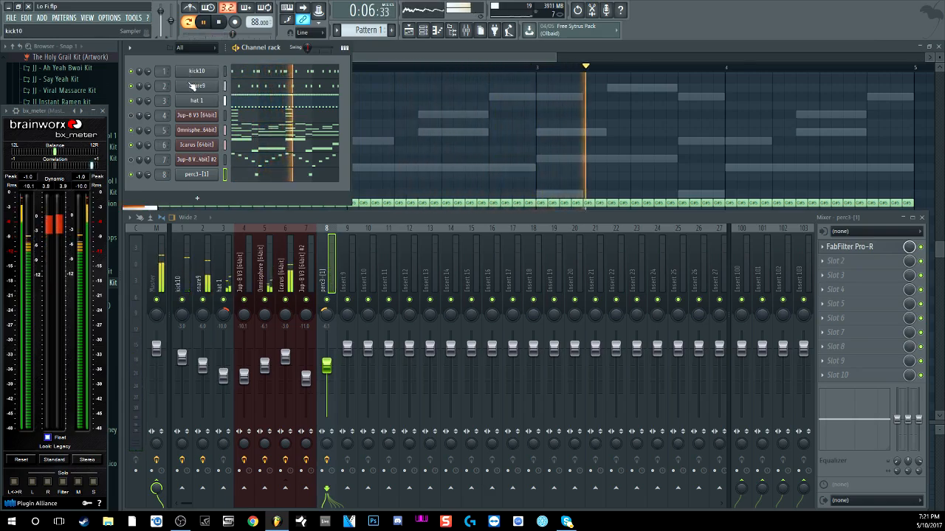
left_click(220, 24)
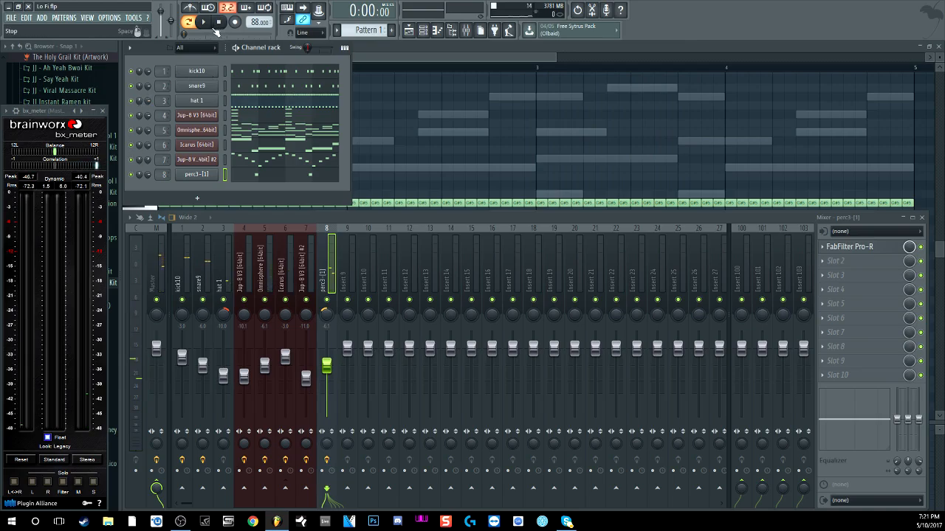
key("space")
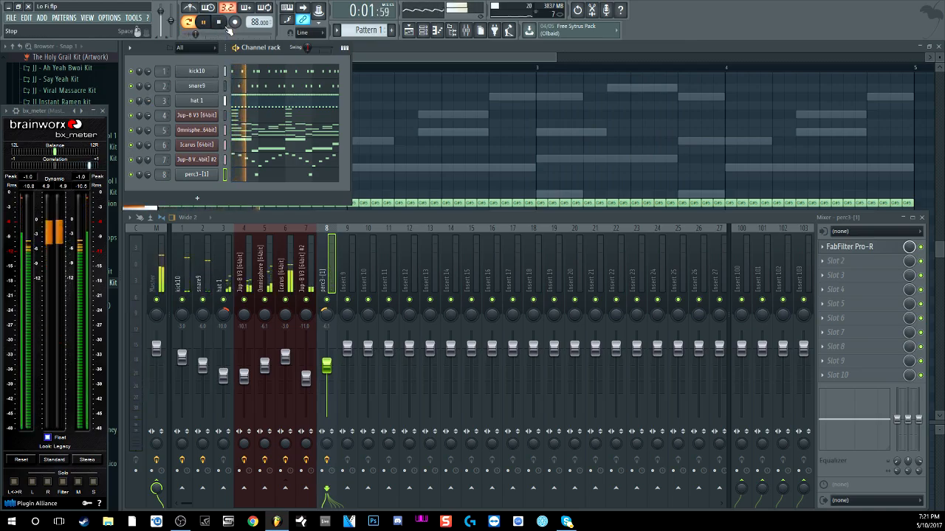
left_click(220, 23)
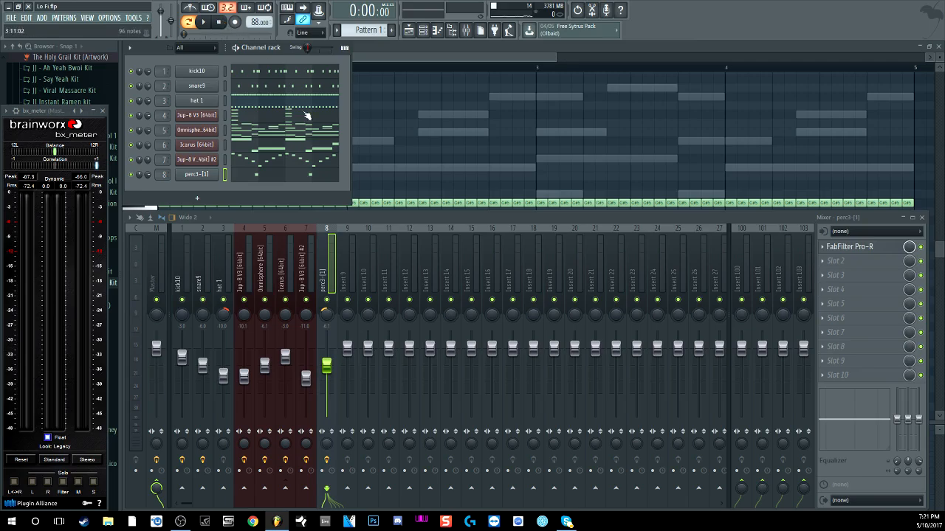
Open Vinyl Strip from the Master track and review its compressor, distortion, reverb, EQ, vinyl and sampler sections.
left_click(155, 273)
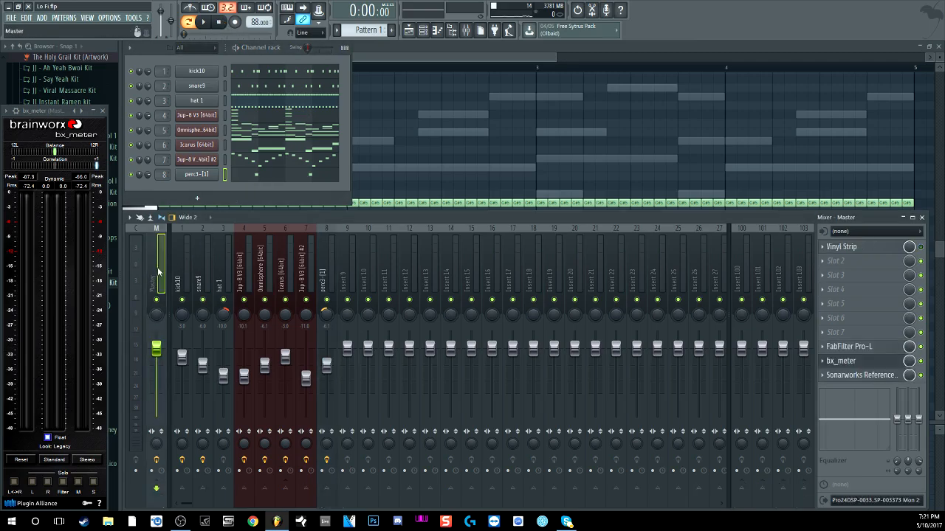
left_click(876, 248)
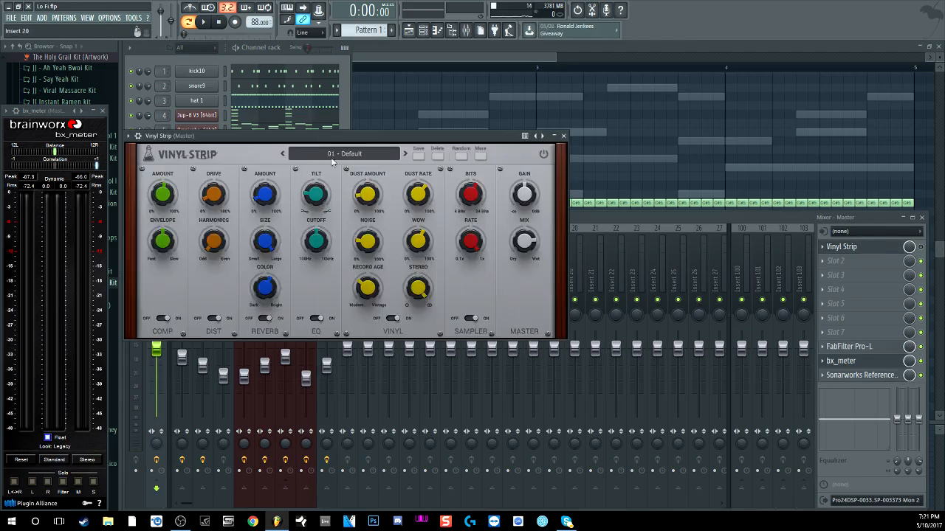
mouse_move(300, 135)
left_mouse_down()
mouse_move(316, 127)
mouse_move(302, 123)
left_mouse_up()
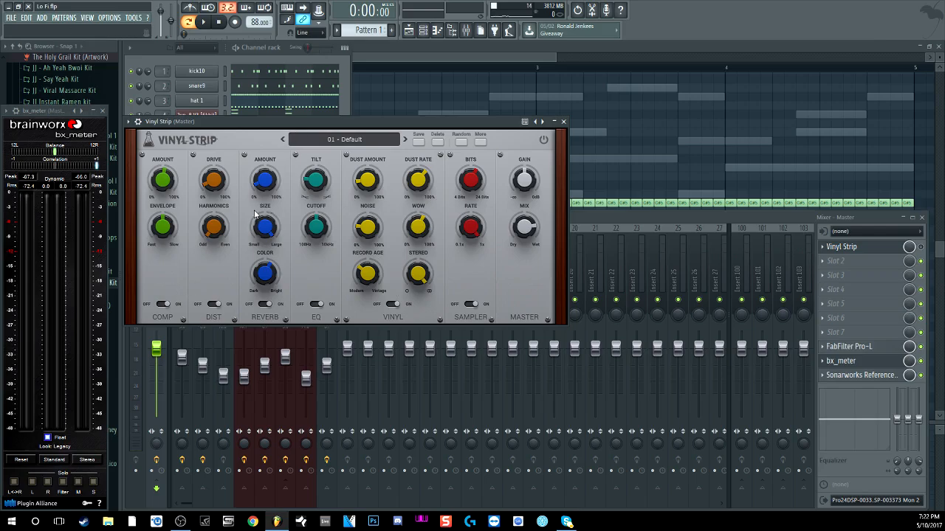
mouse_move(280, 251)
left_mouse_down()
mouse_move(392, 257)
mouse_move(287, 245)
left_mouse_up()
left_click(214, 305)
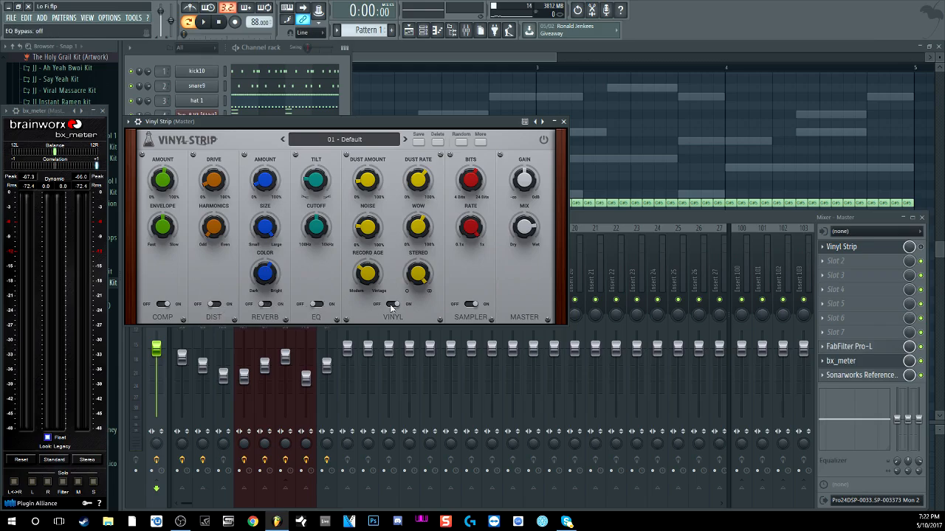
Enable Vinyl Strip on the Master and play the full beat, comparing its compressor section off and on.
left_click(921, 248)
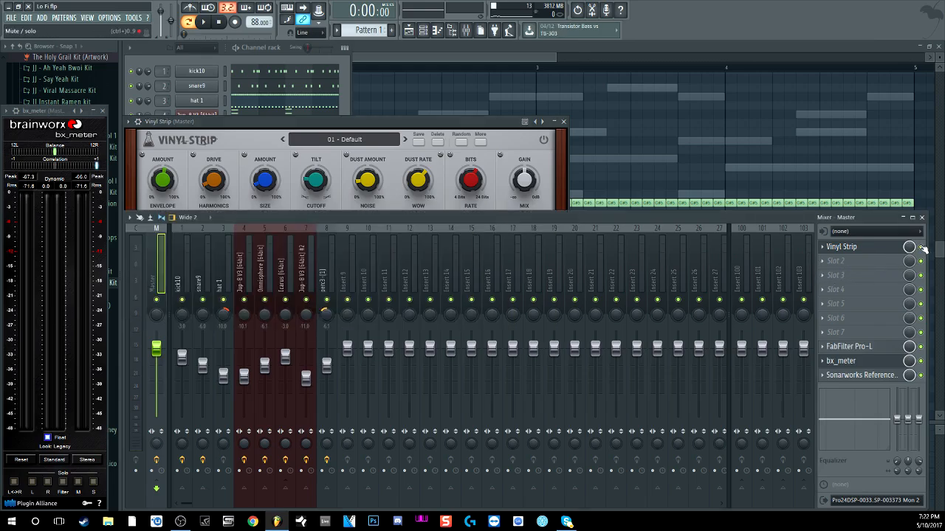
key("space")
left_click(841, 246)
left_click(165, 309)
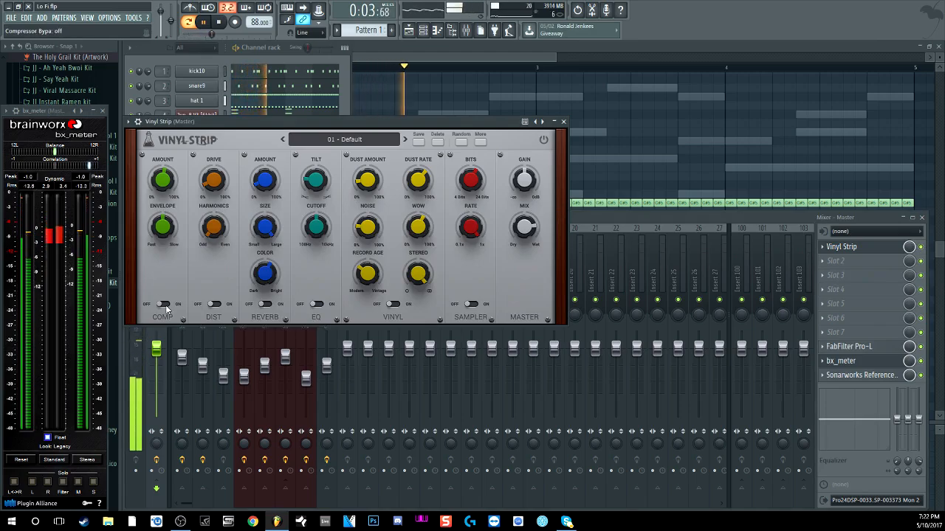
left_click(166, 308)
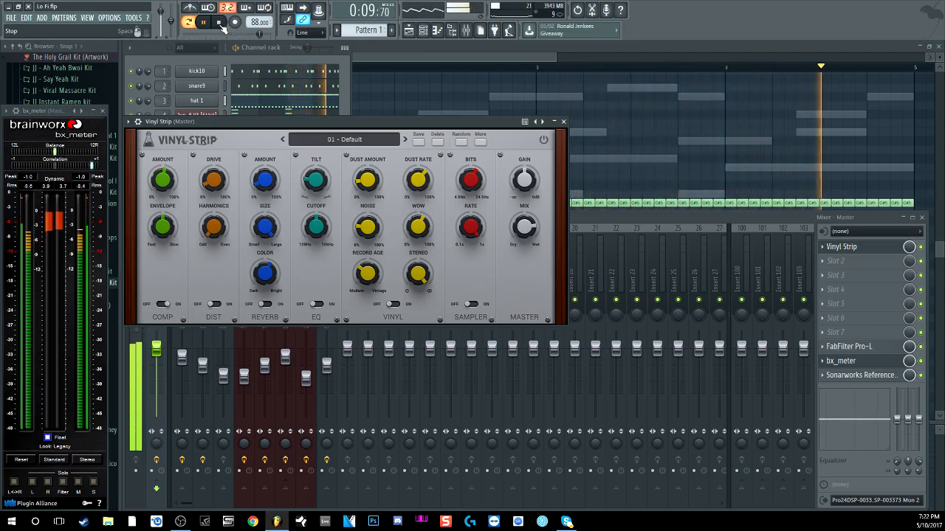
left_click(219, 22)
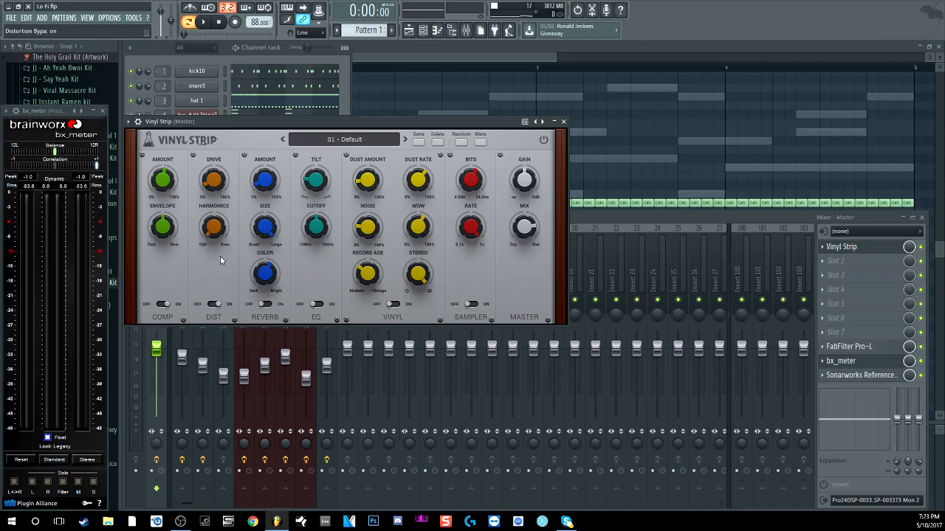
Play the beat comparing Vinyl Strip's distortion section off and on, and turn its Harmonics fully to Even.
key("space")
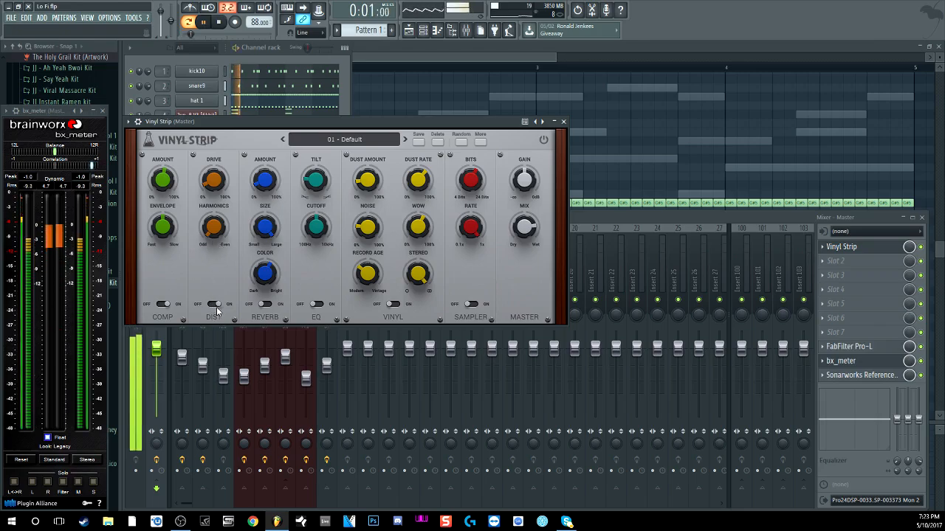
left_click(211, 305)
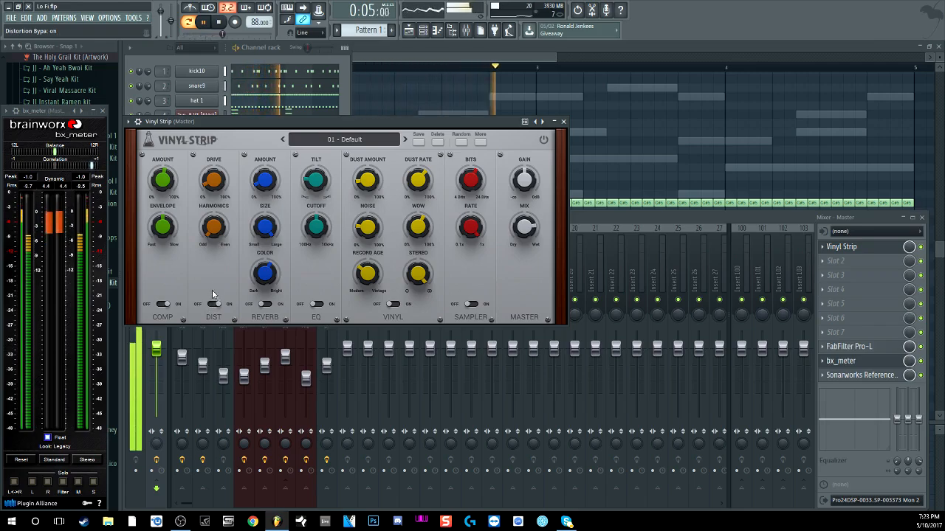
left_click_drag(216, 234, 201, 59)
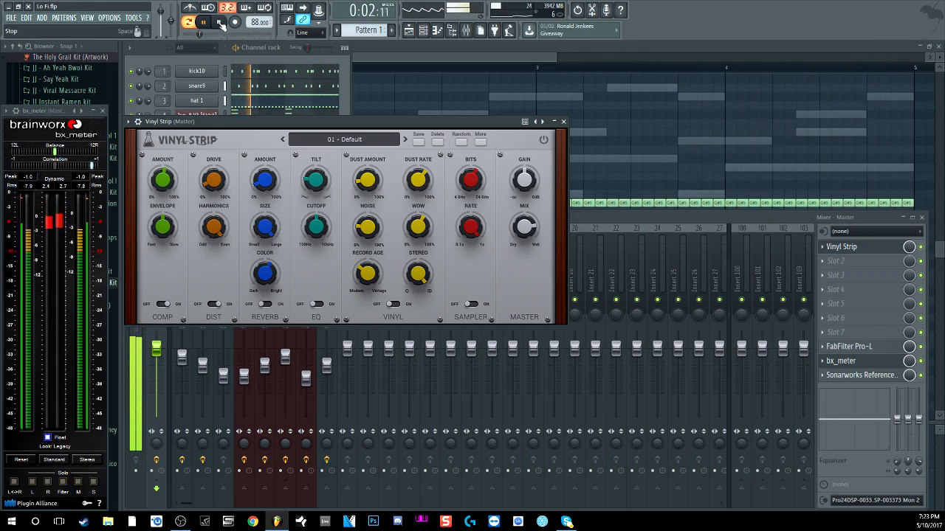
key("space")
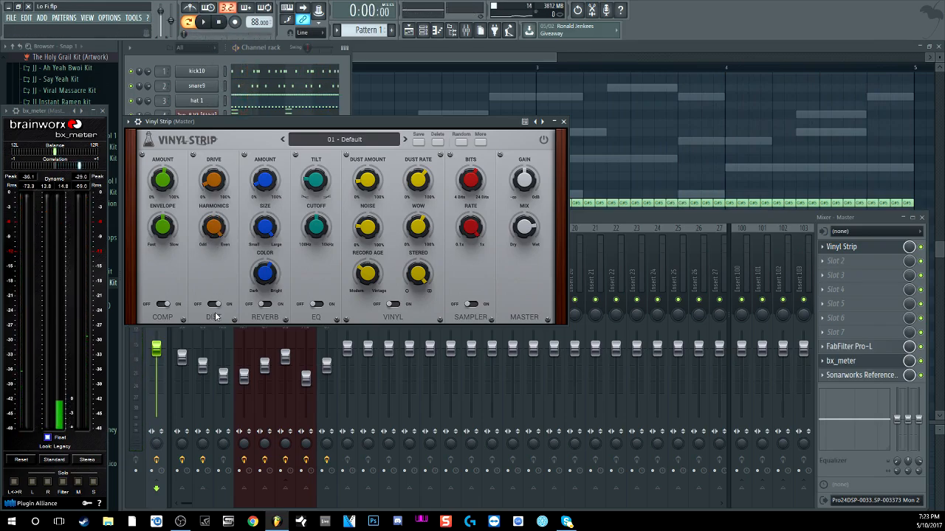
key("space")
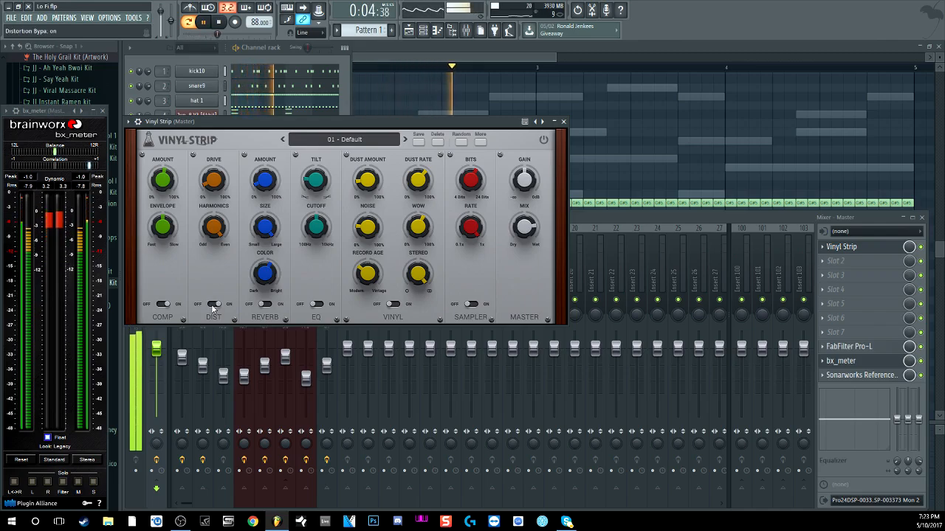
key("space")
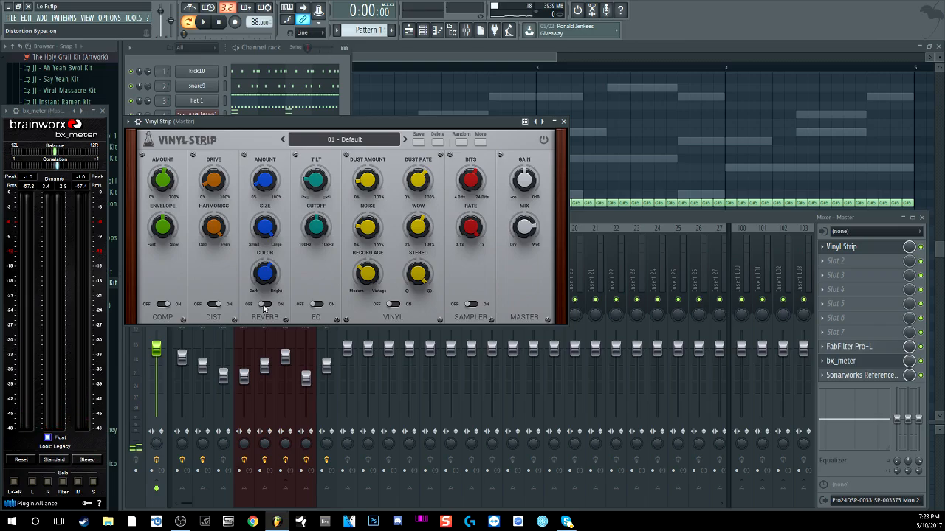
Play the beat comparing Vinyl Strip's reverb section off and on, leaving the reverb enabled.
key("space")
left_click(265, 304)
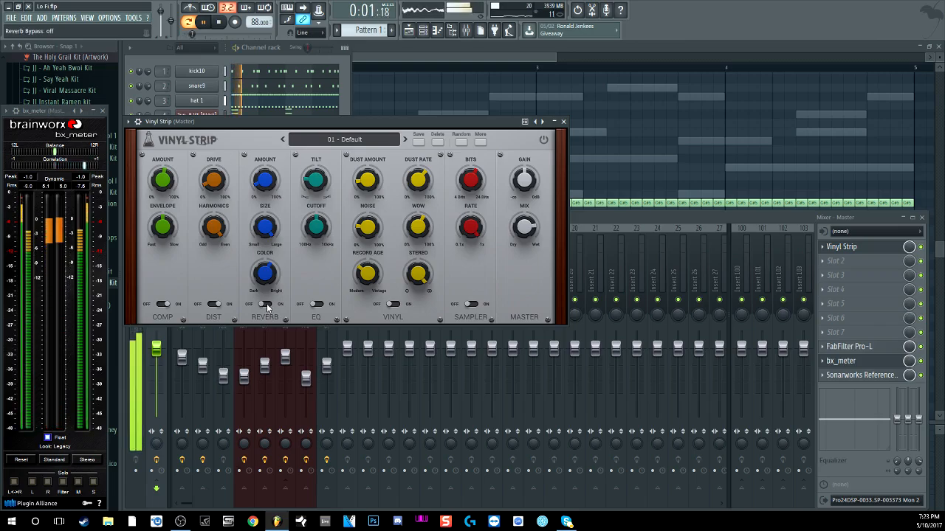
right_click(264, 307)
left_click(264, 307)
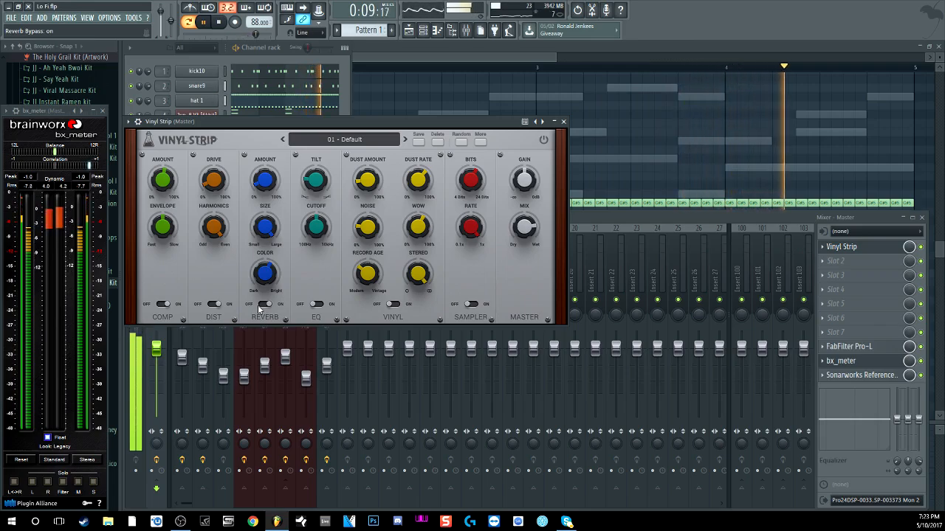
key("space")
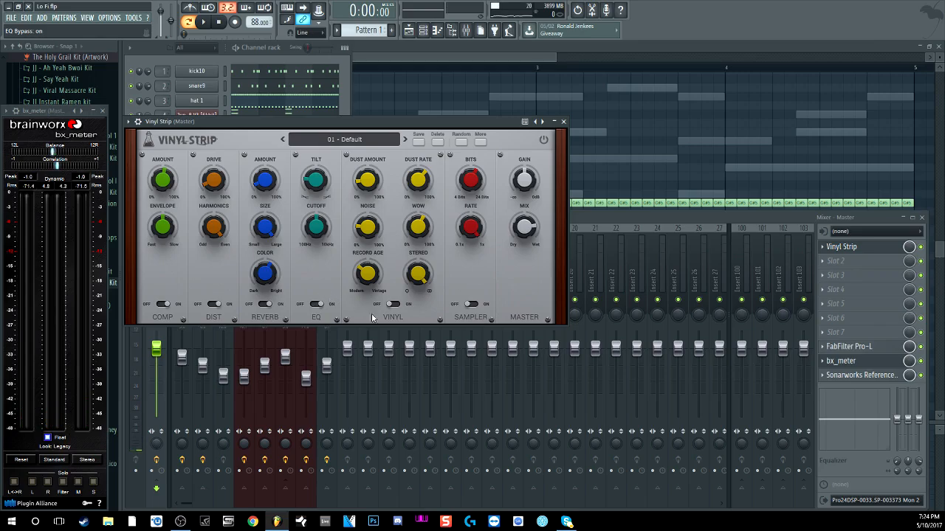
Play the beat and compare Vinyl Strip's EQ section off and on twice, leaving the EQ enabled.
key("space")
left_click(315, 305)
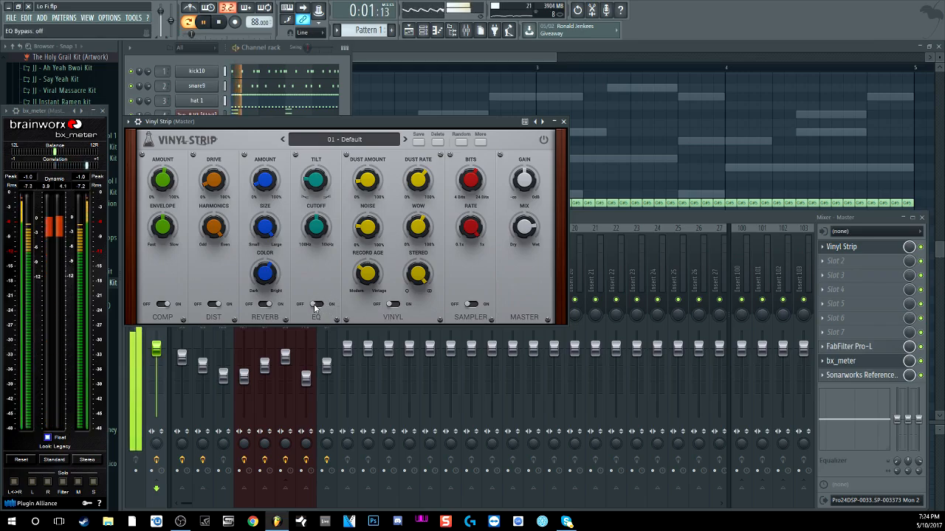
left_click(320, 306)
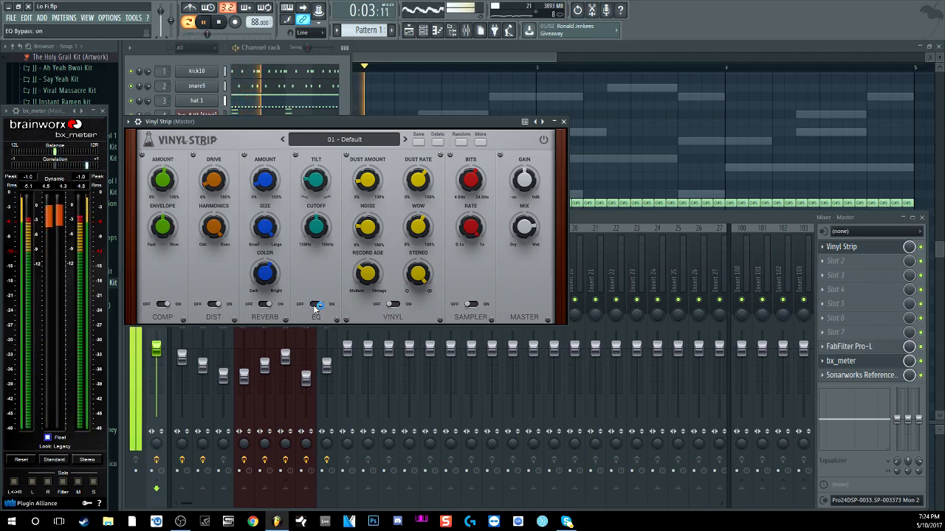
left_click(319, 305)
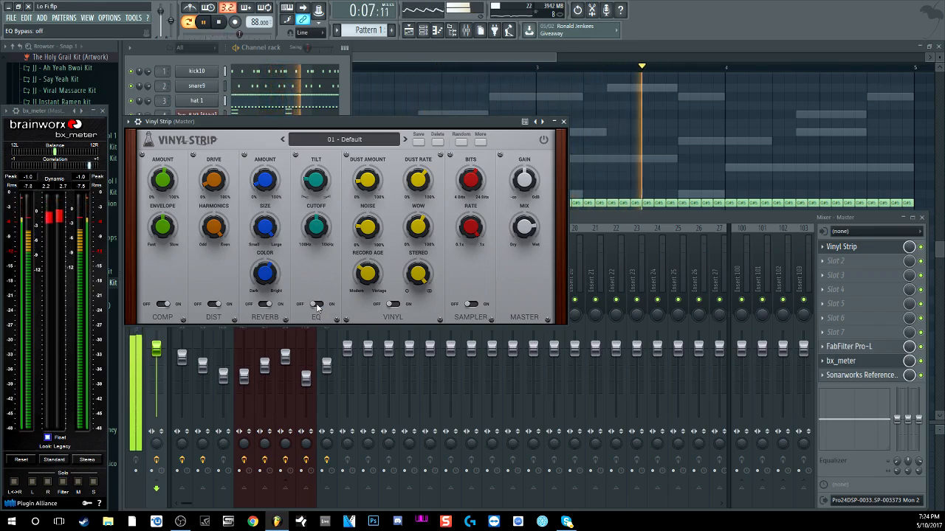
left_click(318, 306)
Audition EQ tilt settings from -2.7 dB to 7.7 dB during playback, set the tilt to 2.7 dB, and check the EQ bypass.
left_click_drag(318, 187, 318, 177)
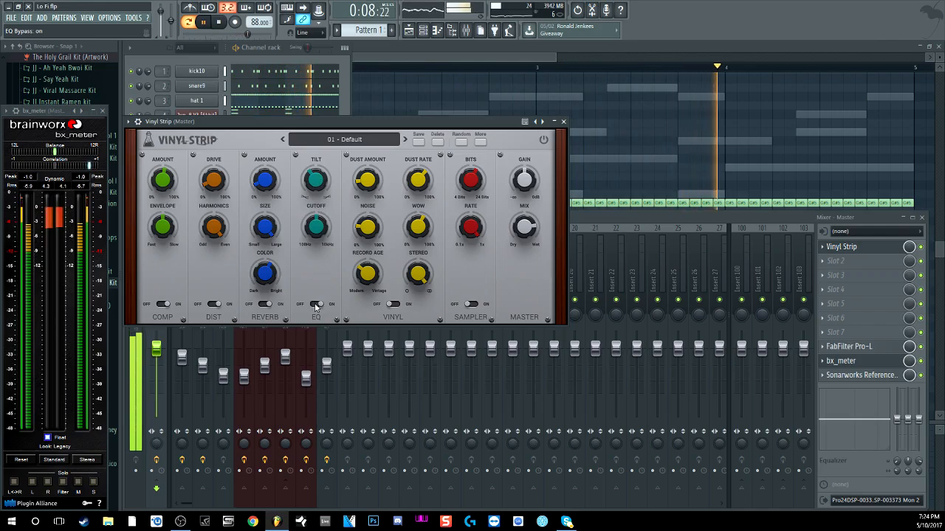
key("space")
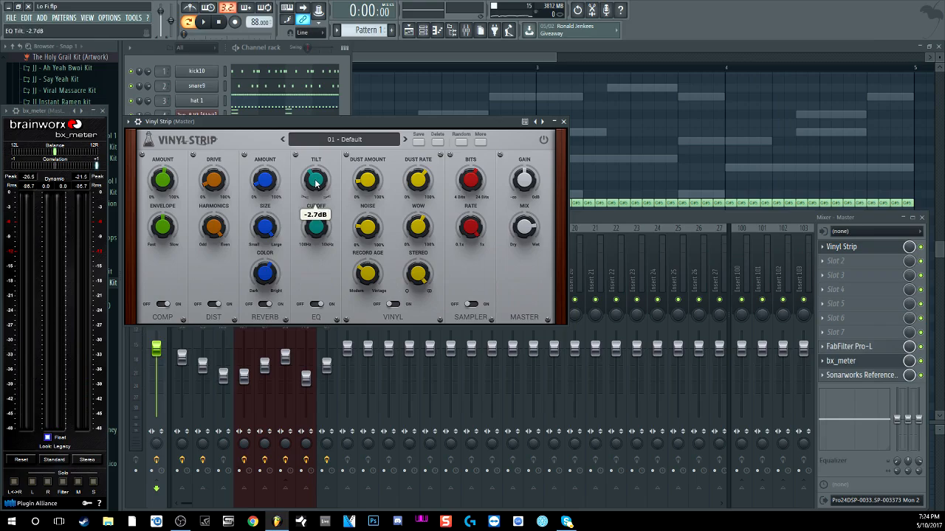
key("space")
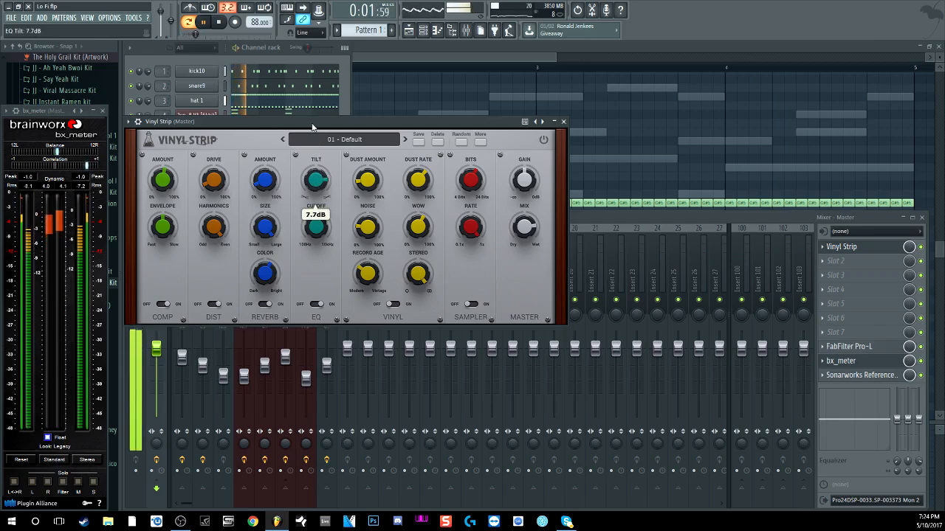
left_click_drag(311, 132, 310, 177)
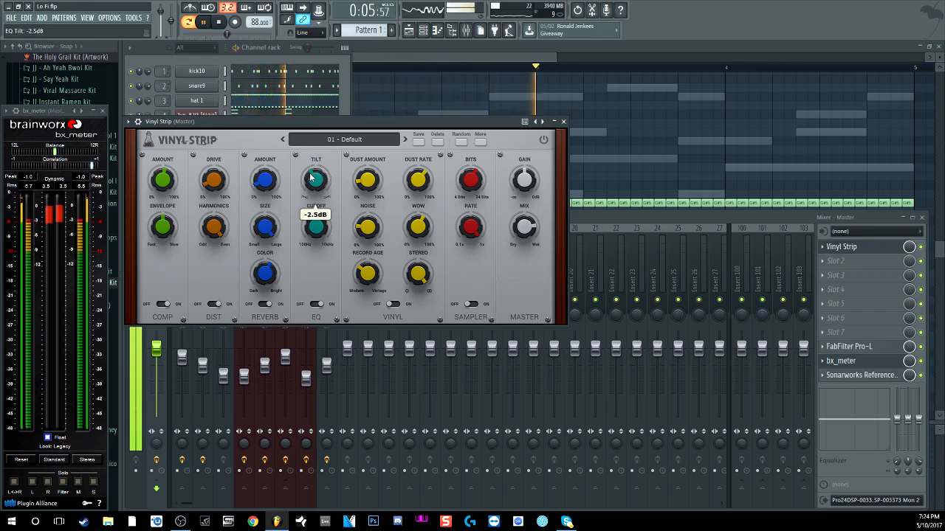
left_click_drag(310, 176, 310, 140)
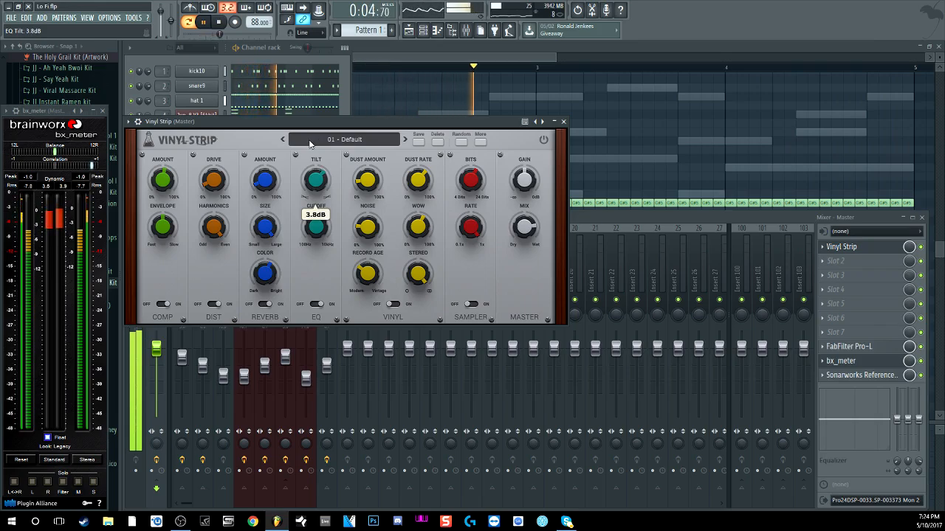
left_click_drag(309, 144, 312, 154)
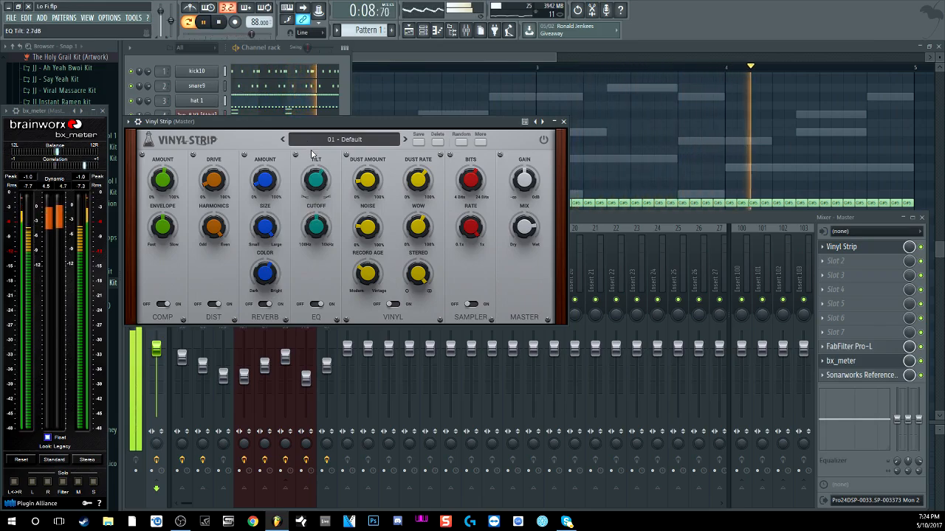
left_click(314, 303)
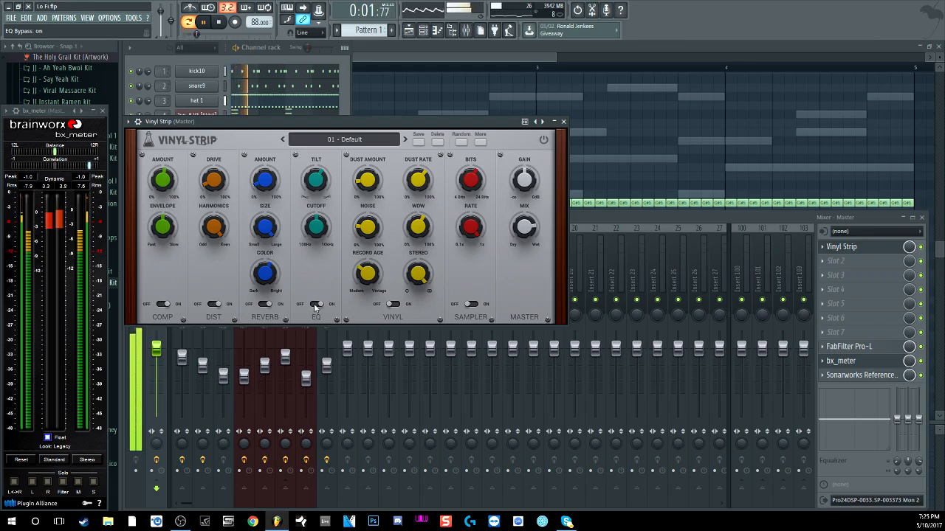
key("space")
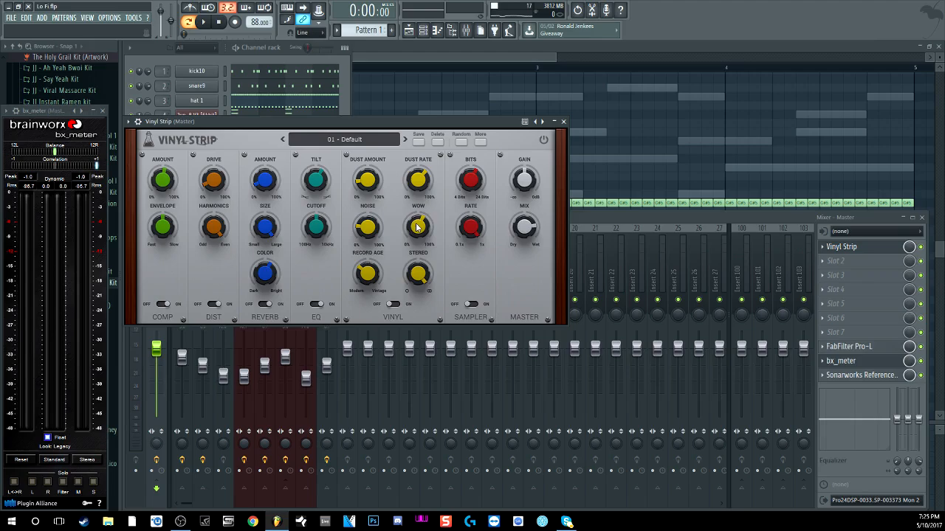
Play the beat, toggle Vinyl Strip's vinyl section, and set its Record Age to 31%.
key("space")
left_click(392, 303)
mouse_move(364, 275)
left_mouse_down()
mouse_move(360, 188)
mouse_move(376, 325)
mouse_move(359, 254)
mouse_move(363, 263)
left_mouse_up()
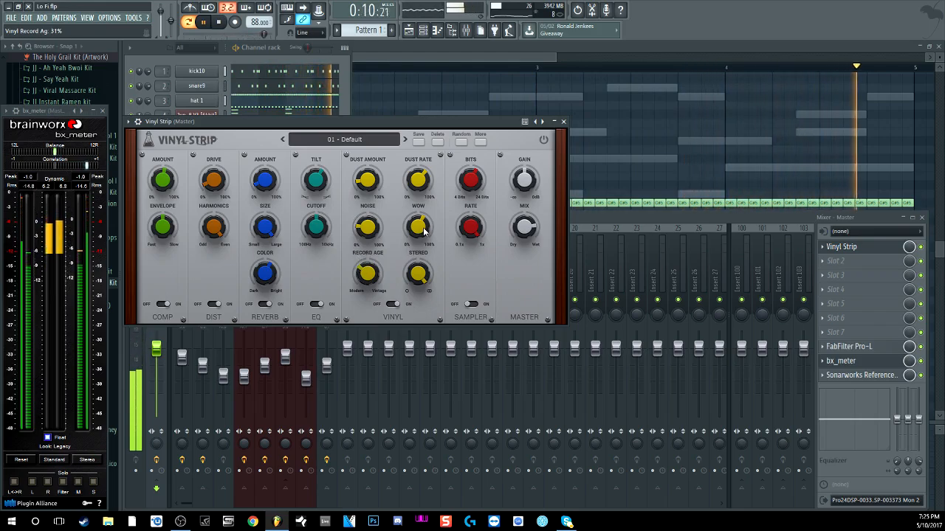
Adjust the vinyl Wow, set Noise to 30% and Dust Amount to 38%, and audition the beat against a bypassed Vinyl Strip.
left_click_drag(417, 227, 371, 220)
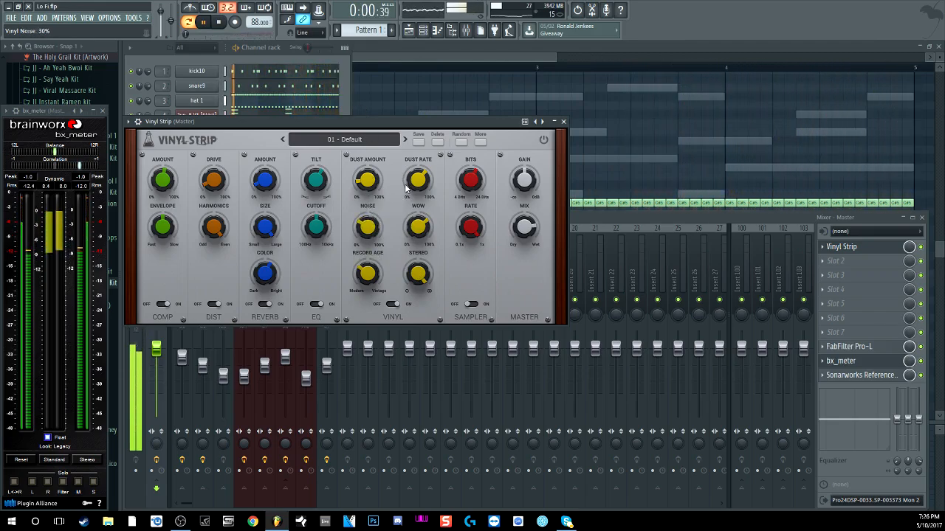
left_click_drag(367, 179, 343, 138)
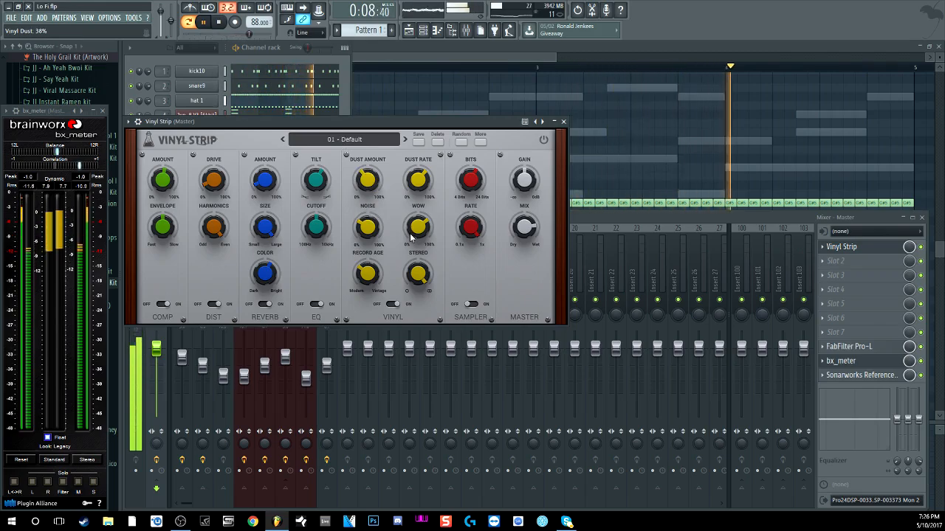
left_click(543, 141)
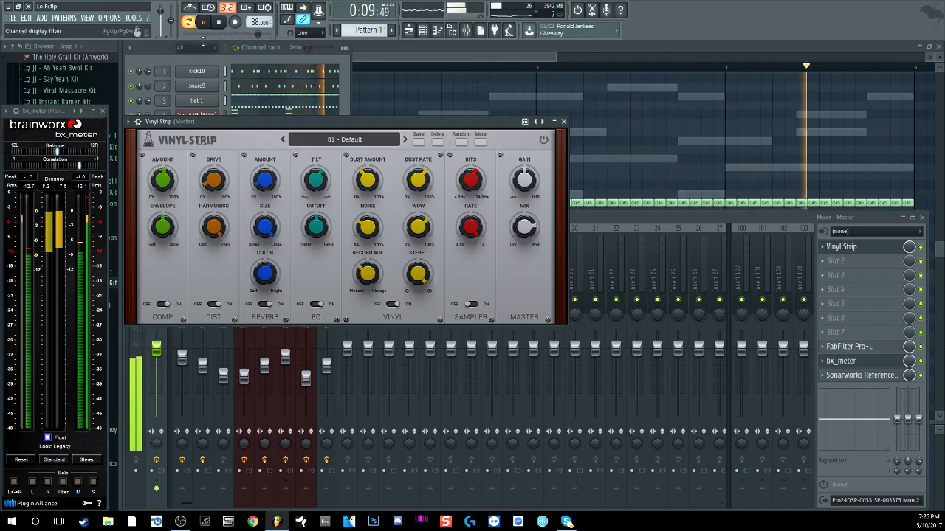
left_click(219, 23)
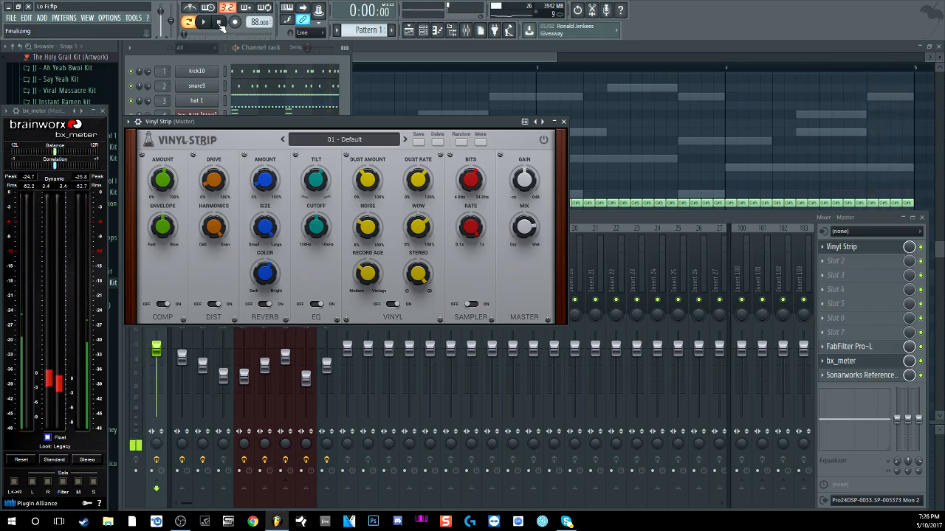